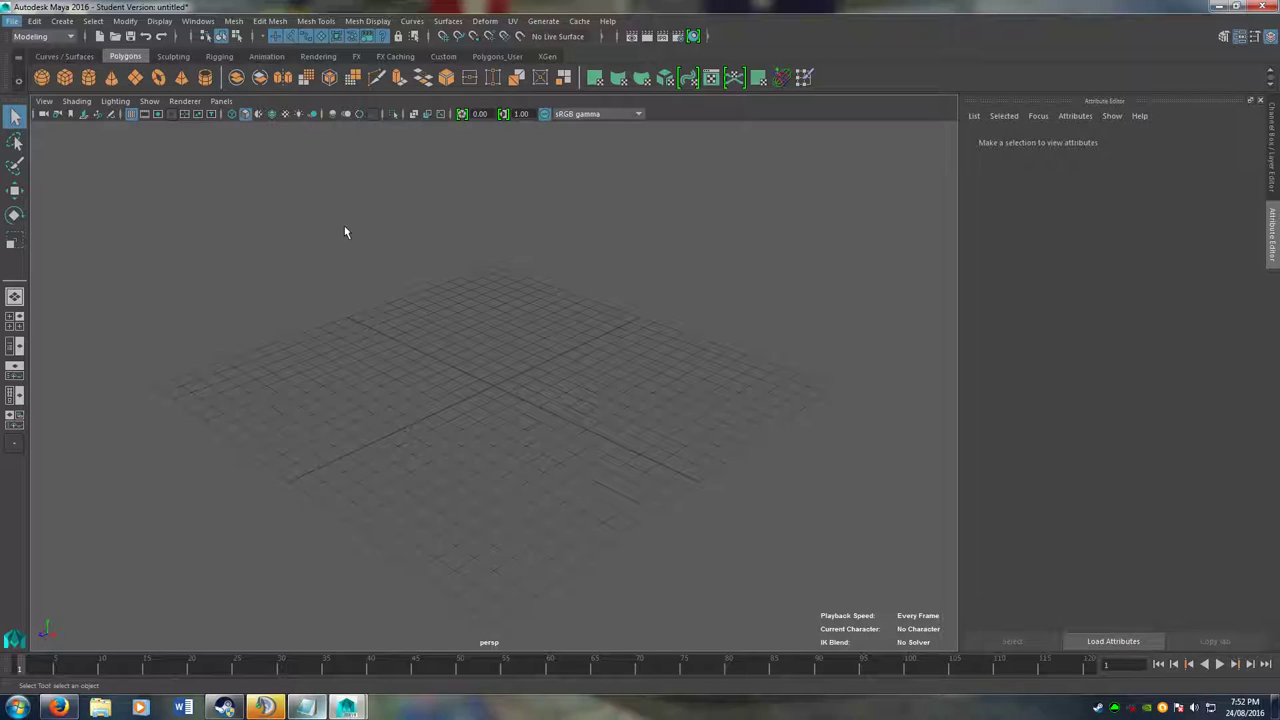
- Check in the Plug-in Manager that the fbxmaya.mll plug-in is loaded and set to auto load
{"action": "left_click", "coordinate": [196, 21]}
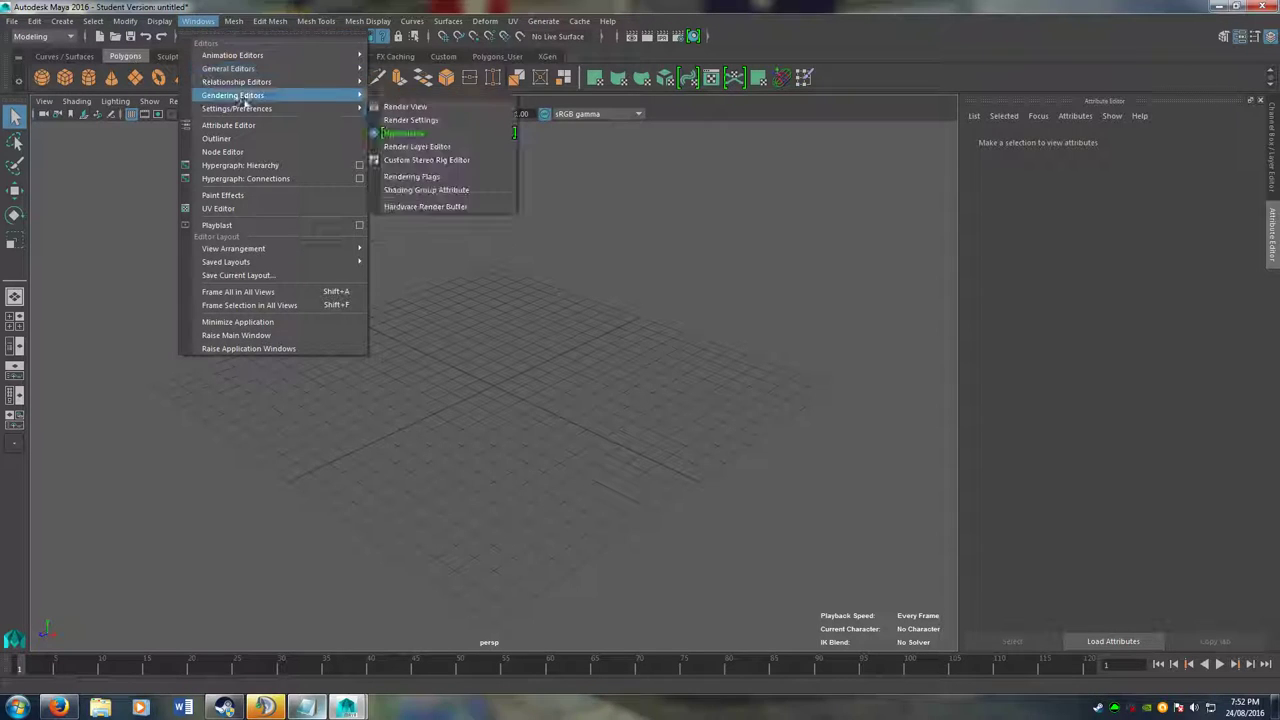
{"action": "mouse_move", "coordinate": [328, 112]}
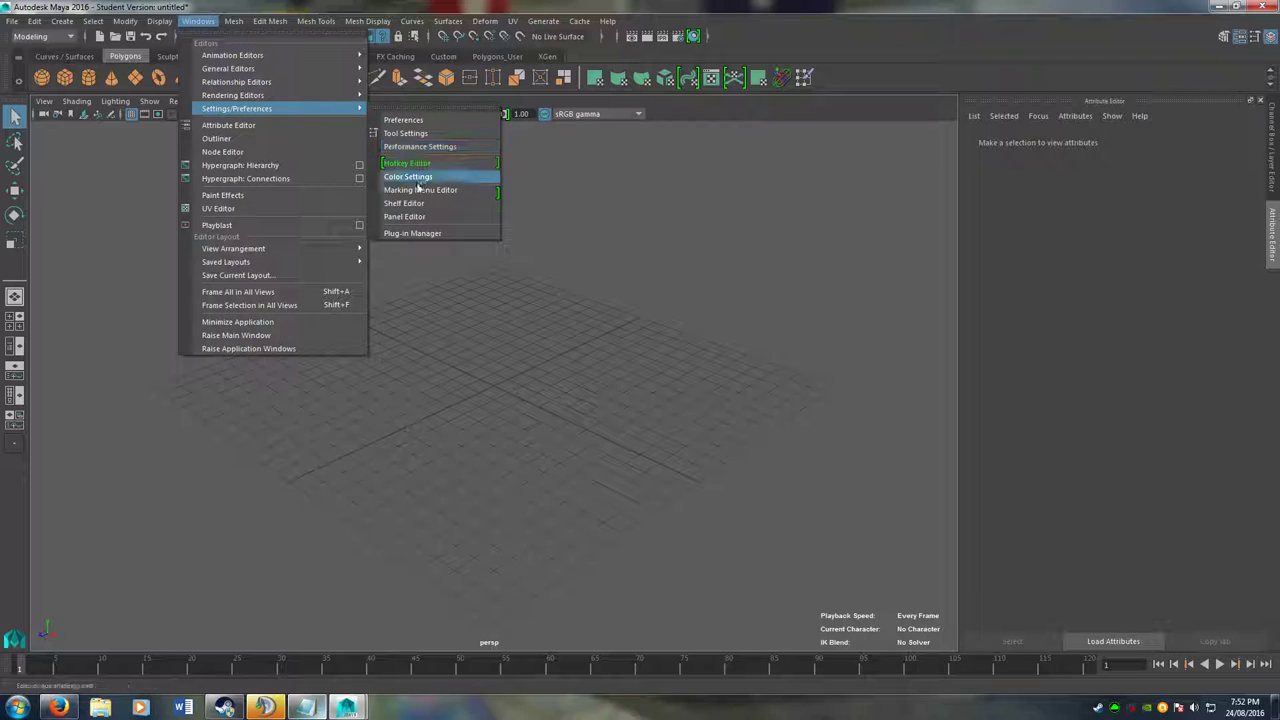
{"action": "left_click", "coordinate": [415, 233]}
{"action": "left_click_drag", "start_coordinate": [727, 310], "coordinate": [728, 463]}
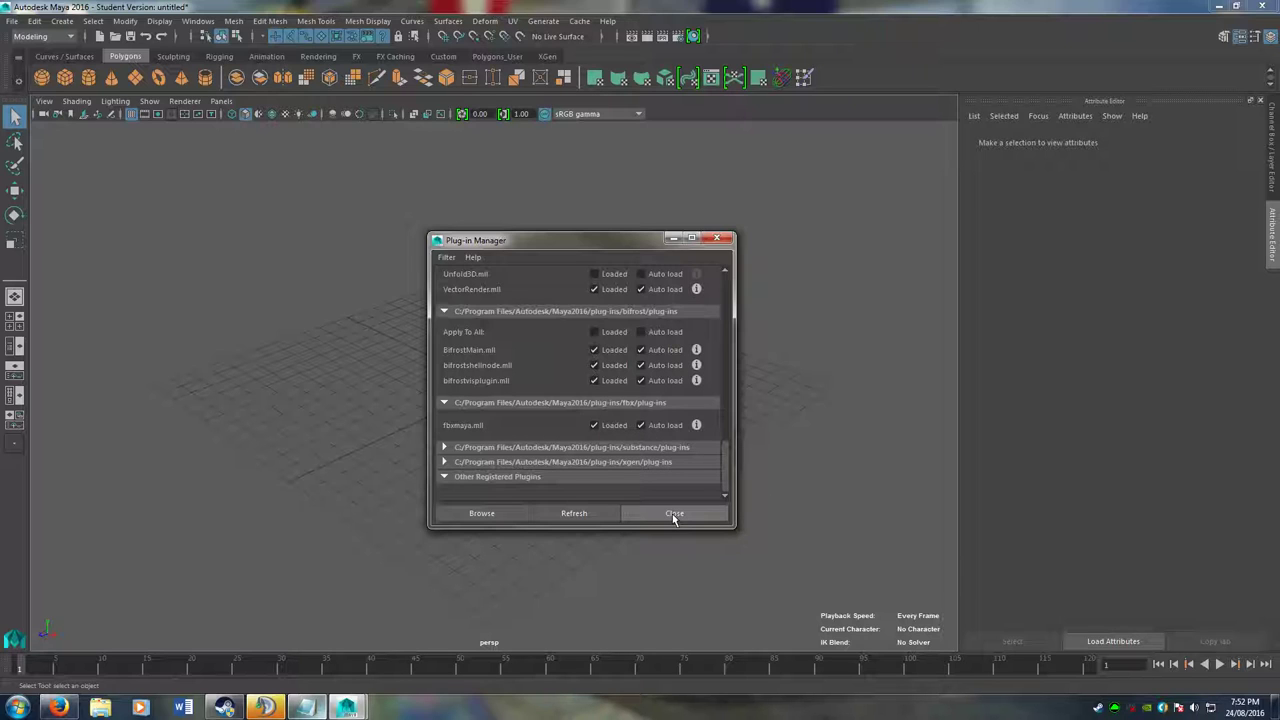
{"action": "left_click", "coordinate": [674, 514]}
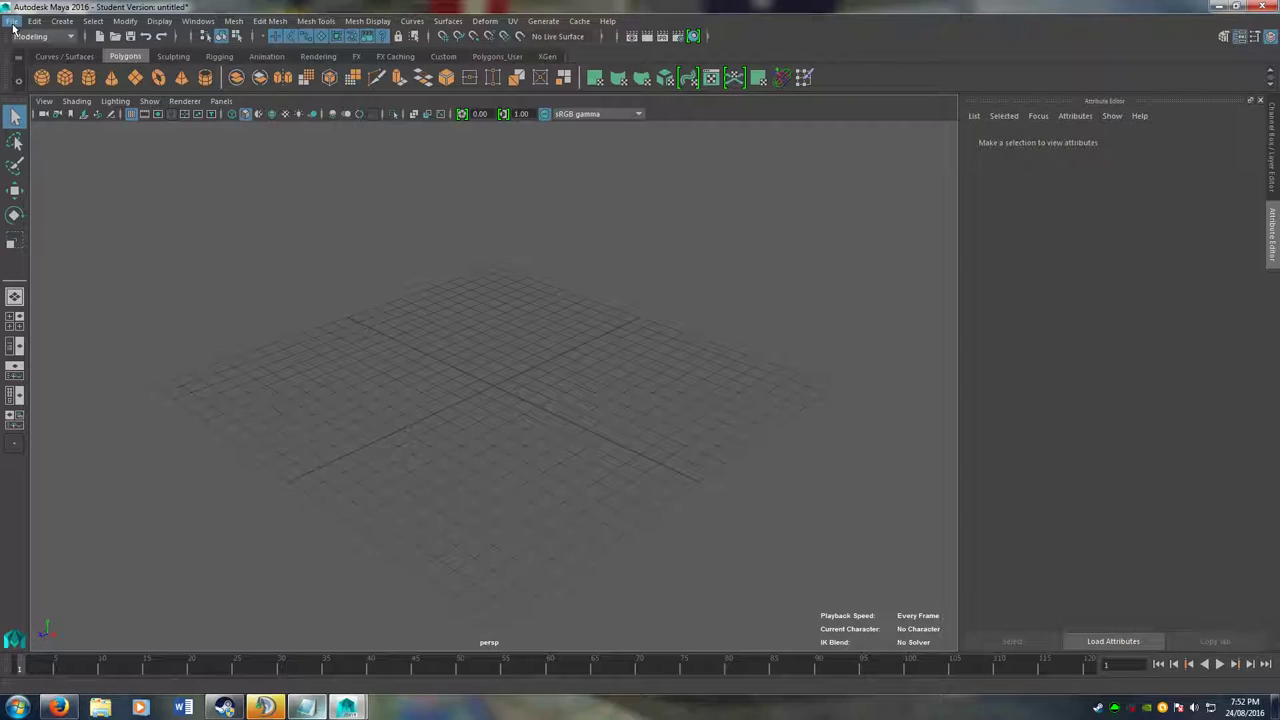
- Open the recent scene PingPongTable.mb from the Custom Maps Models folder without saving the untitled scene
{"action": "left_click", "coordinate": [13, 22]}
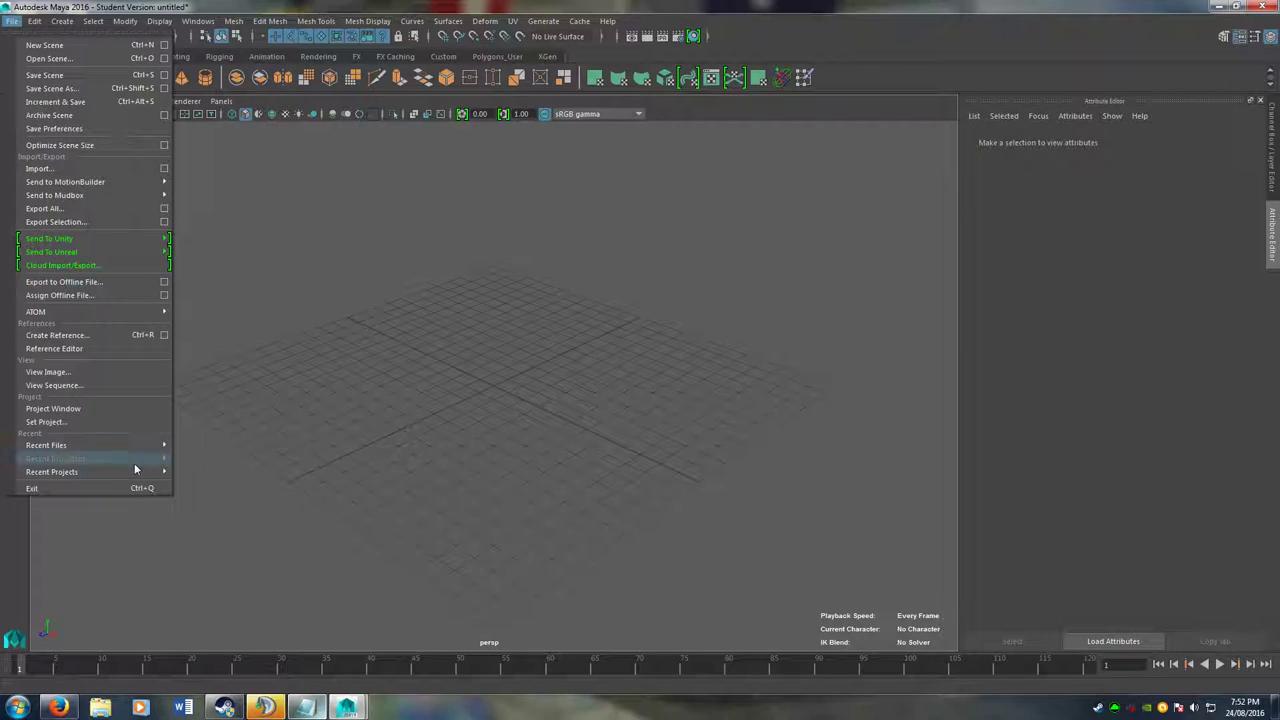
{"action": "mouse_move", "coordinate": [132, 476]}
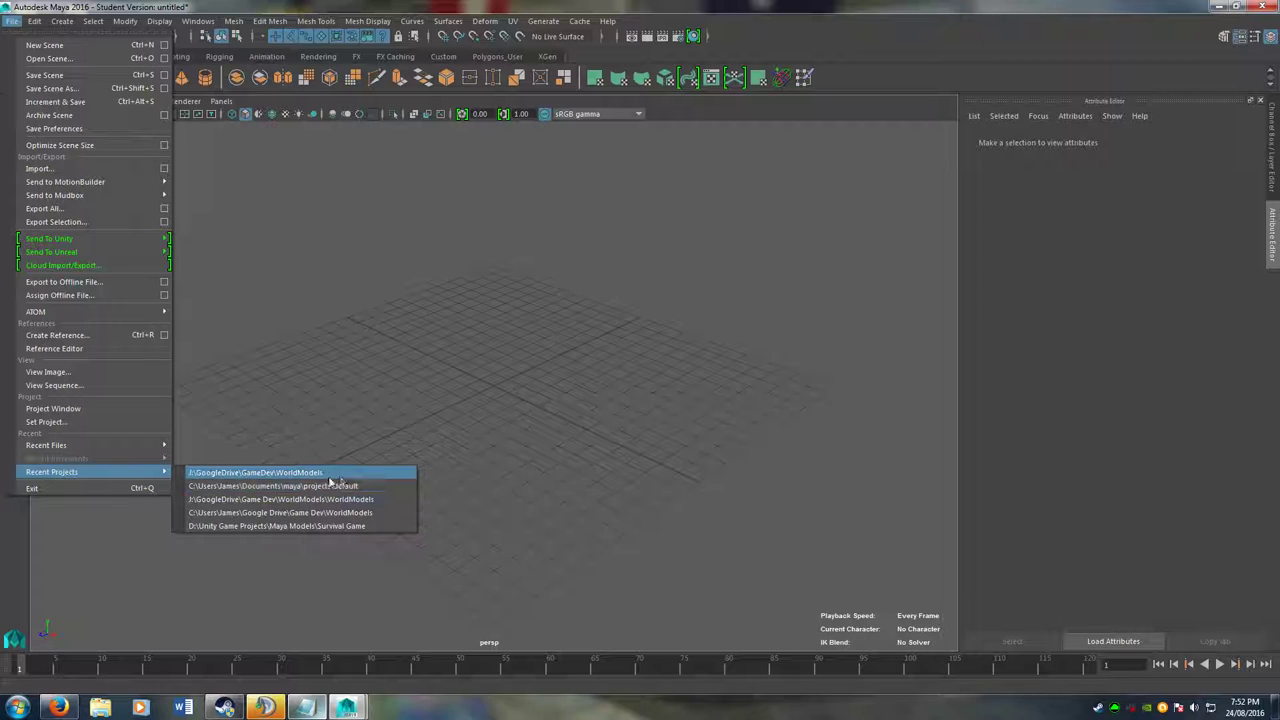
{"action": "mouse_move", "coordinate": [120, 445]}
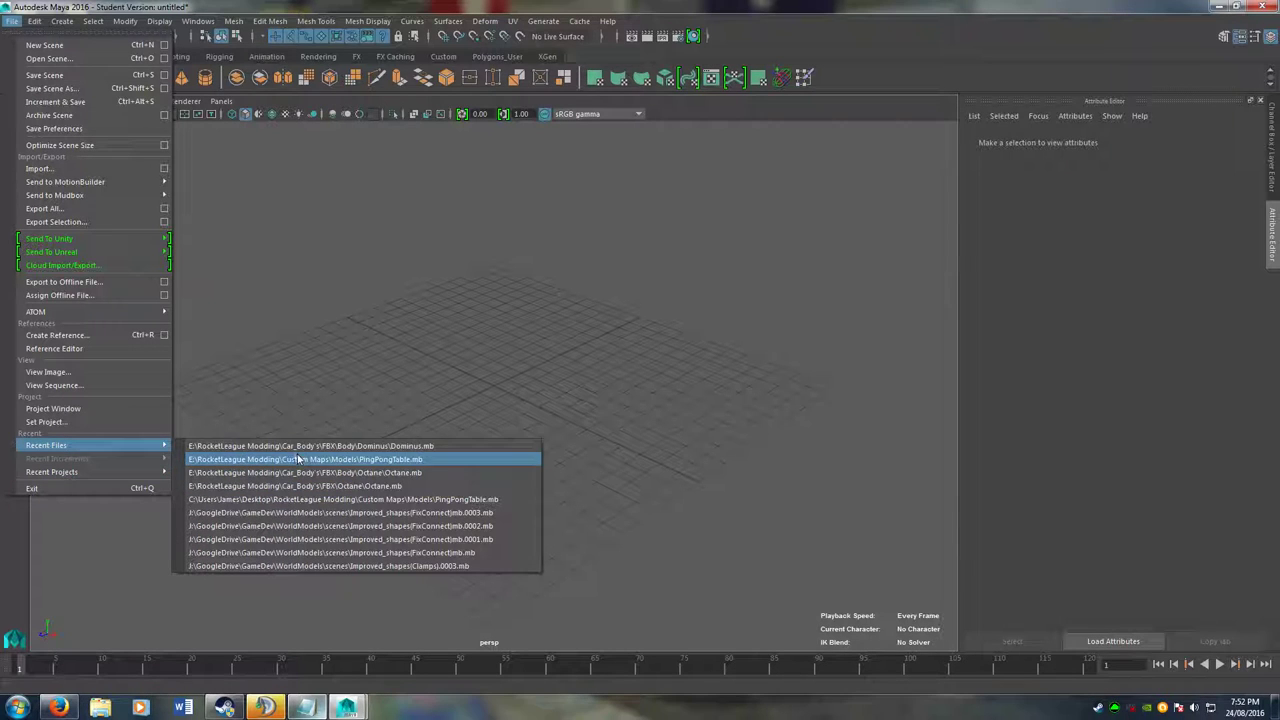
{"action": "left_click", "coordinate": [486, 460]}
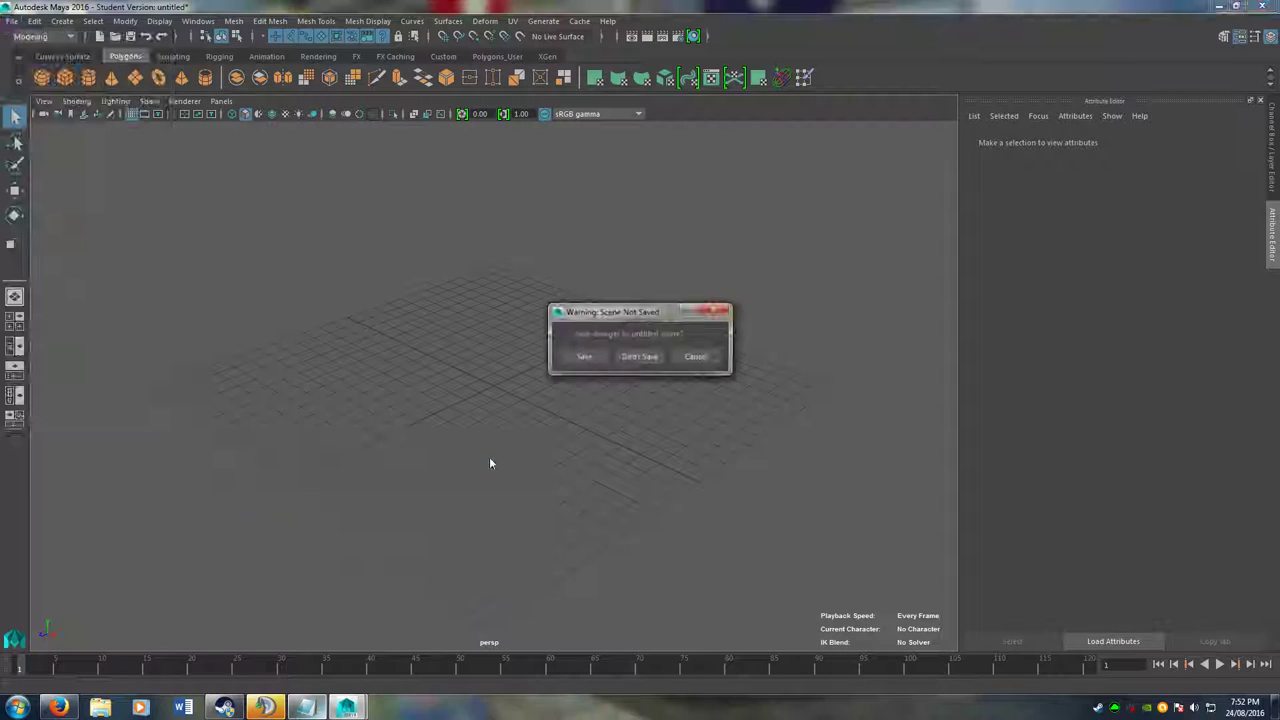
{"action": "left_click", "coordinate": [640, 357]}
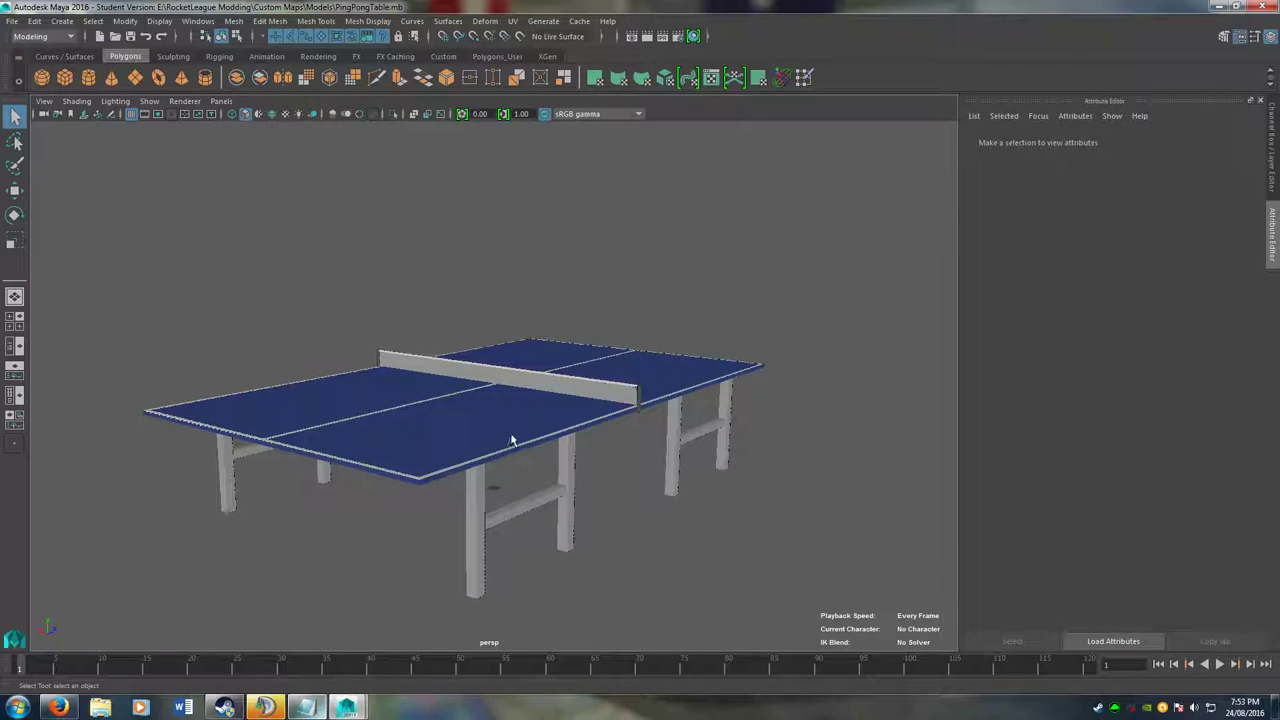
- Select all meshes of the ping-pong table and start exporting the selection with the file type FBX export
{"action": "right_click_drag", "start_coordinate": [523, 430], "coordinate": [505, 332]}
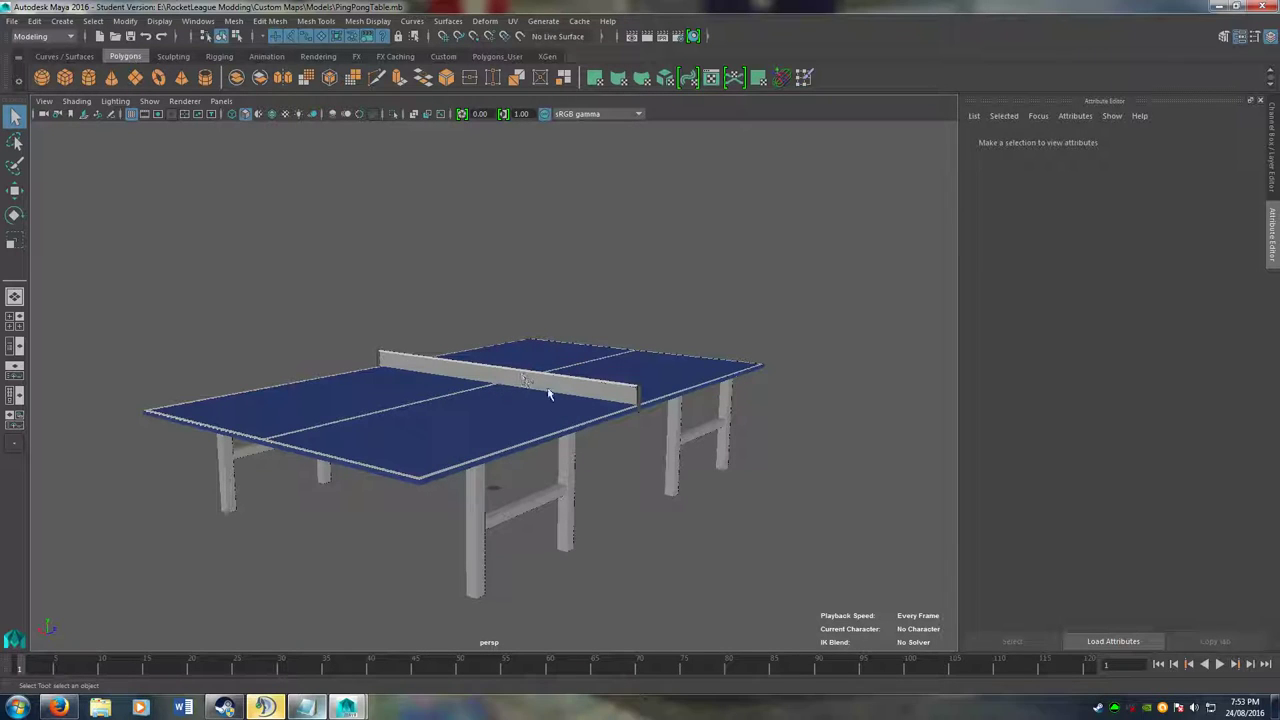
{"action": "left_click_drag", "start_coordinate": [116, 252], "coordinate": [640, 530]}
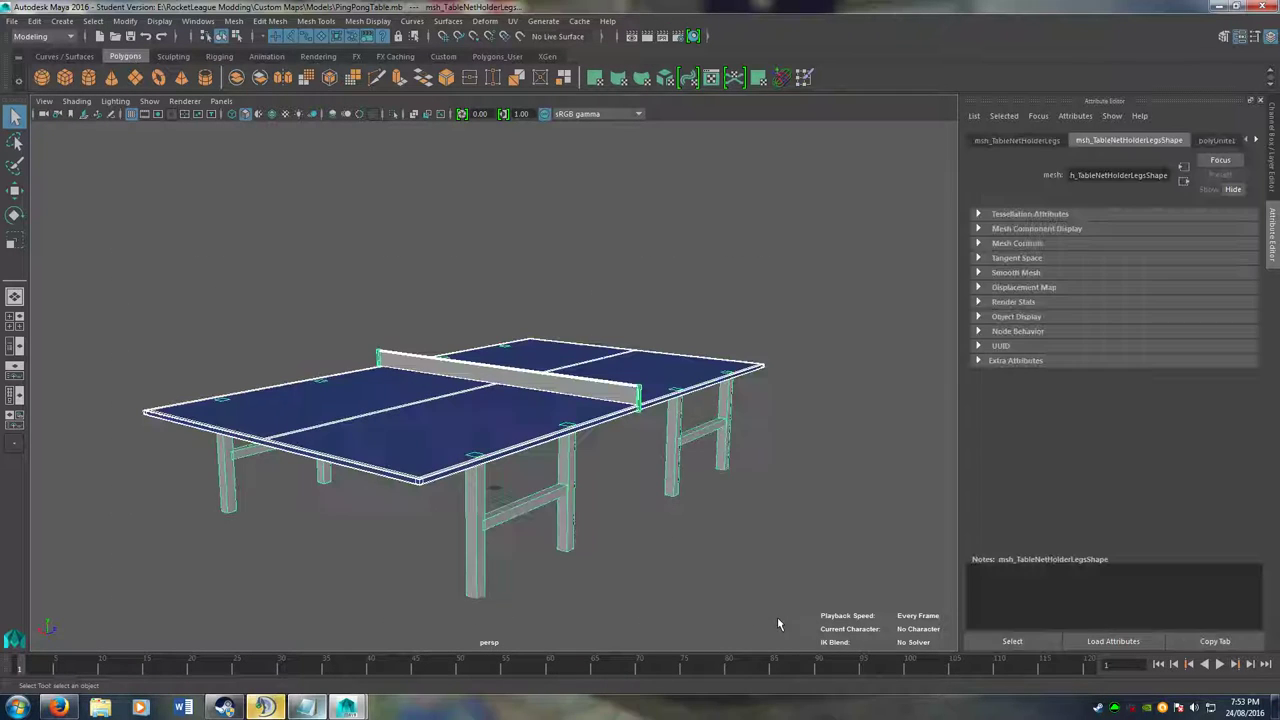
{"action": "left_click", "coordinate": [12, 20]}
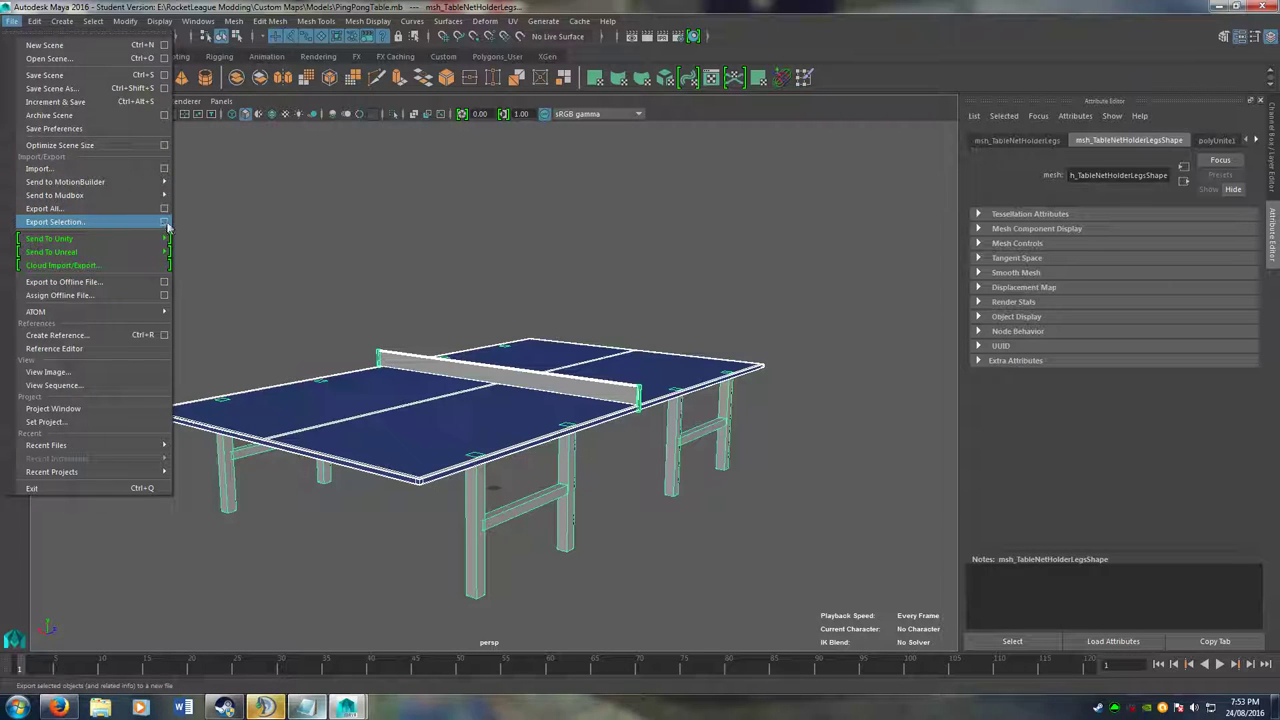
{"action": "left_click", "coordinate": [165, 223]}
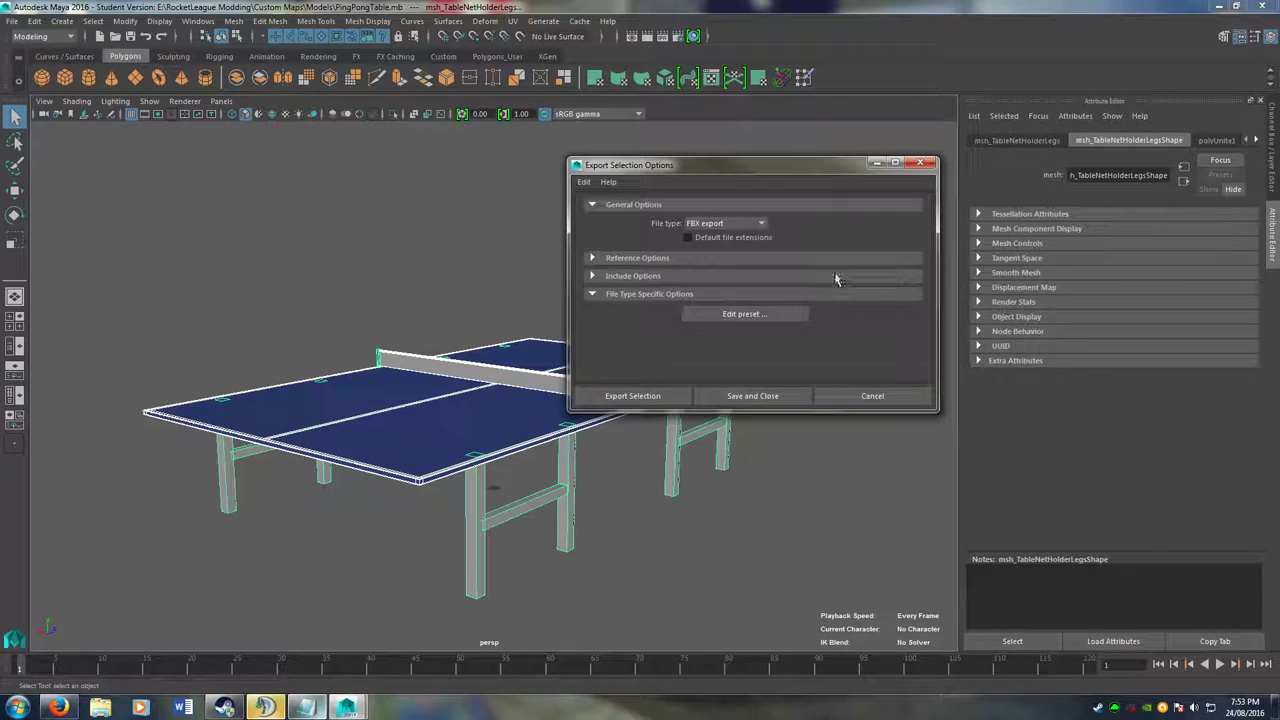
{"action": "left_click", "coordinate": [745, 224]}
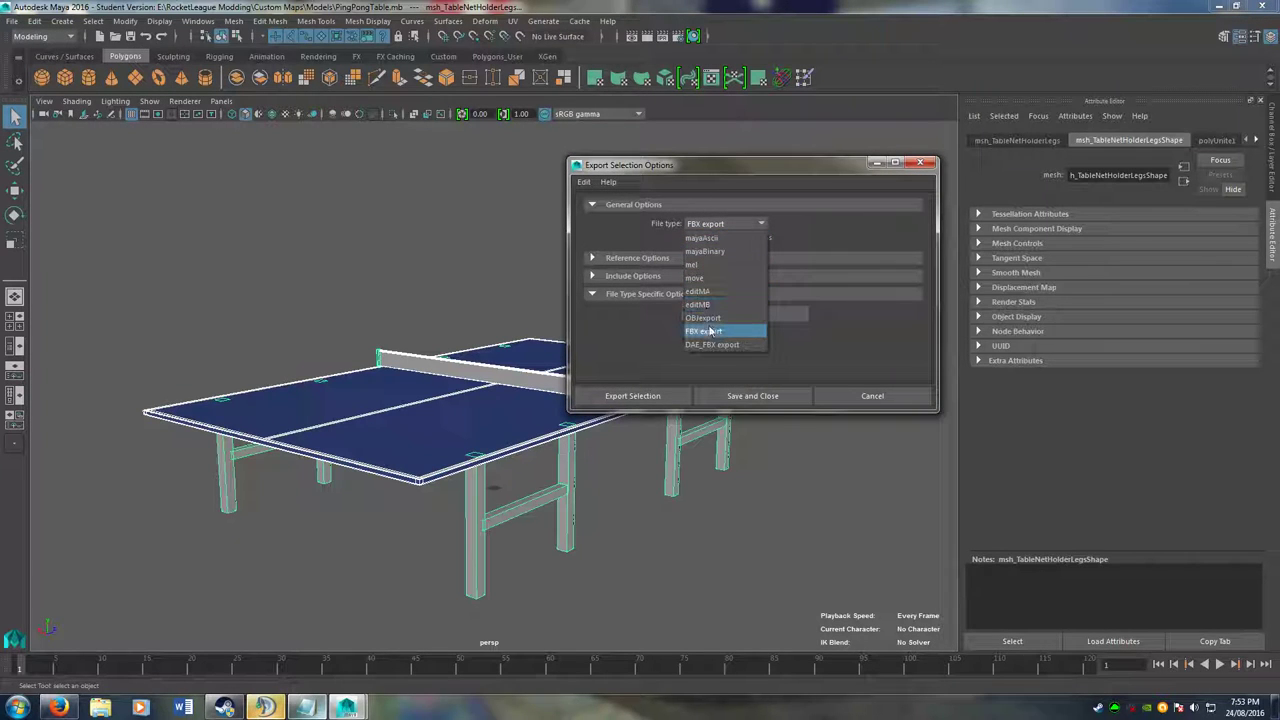
{"action": "left_click", "coordinate": [709, 331]}
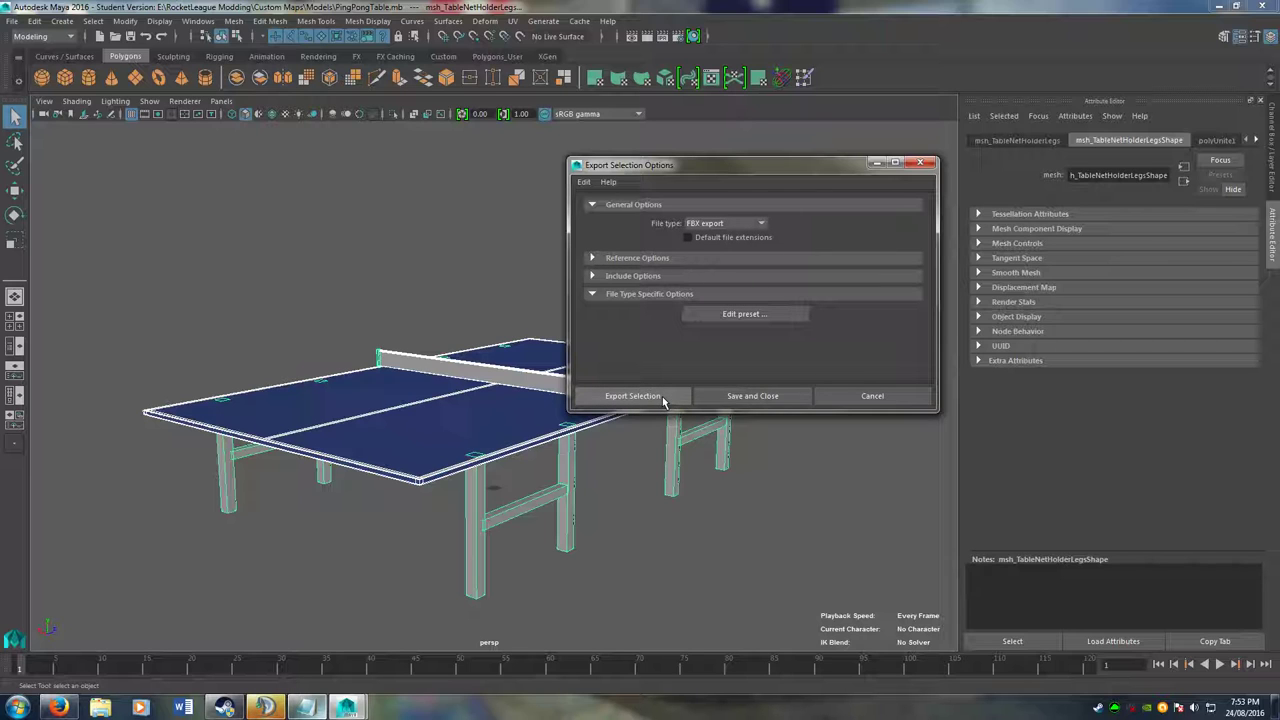
{"action": "left_click", "coordinate": [662, 397]}
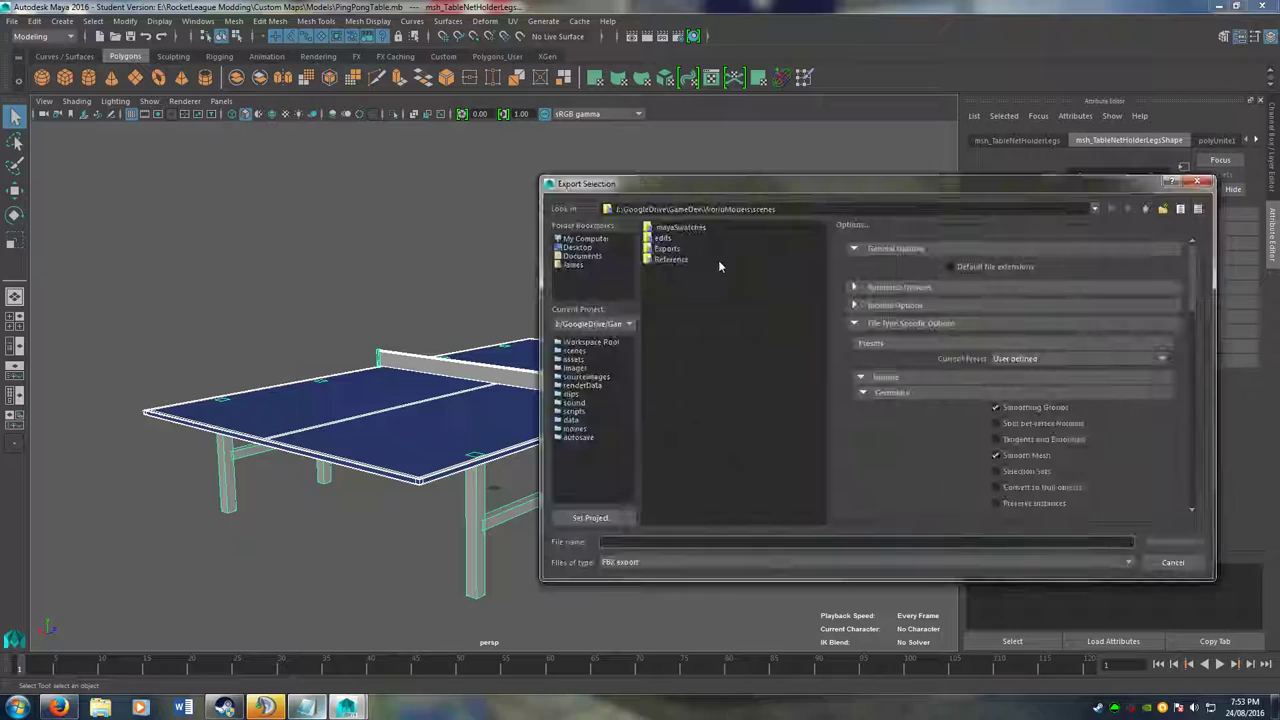
- Export the selected table as Ping_Table into the FBX Models folder inside RocketLeague Modding
{"action": "left_click_drag", "start_coordinate": [907, 190], "coordinate": [689, 93]}
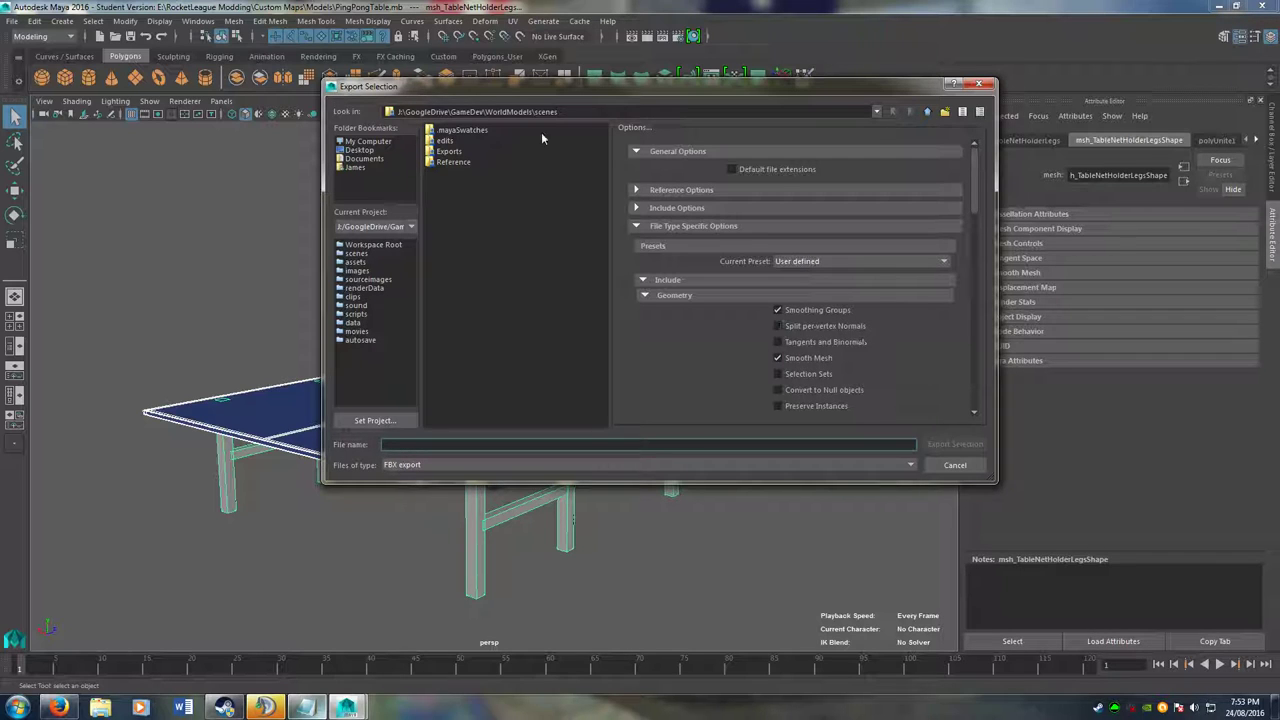
{"action": "left_click", "coordinate": [360, 150]}
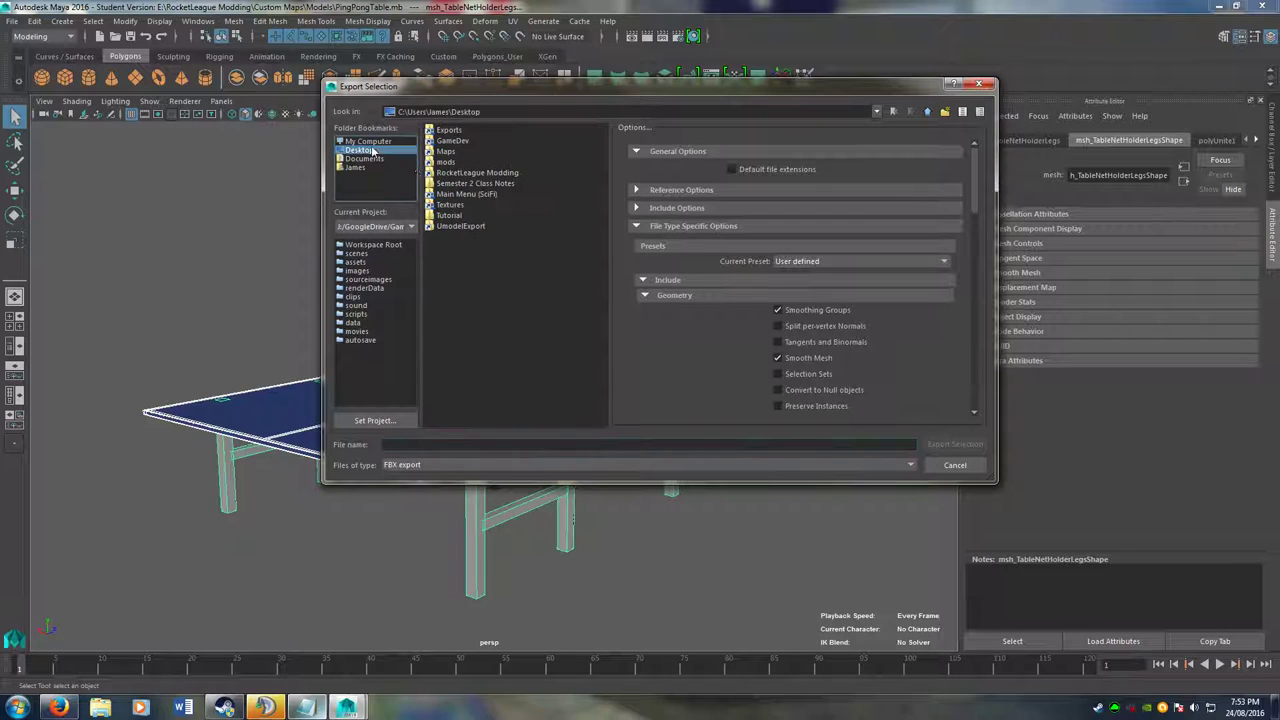
{"action": "double_click", "coordinate": [466, 174]}
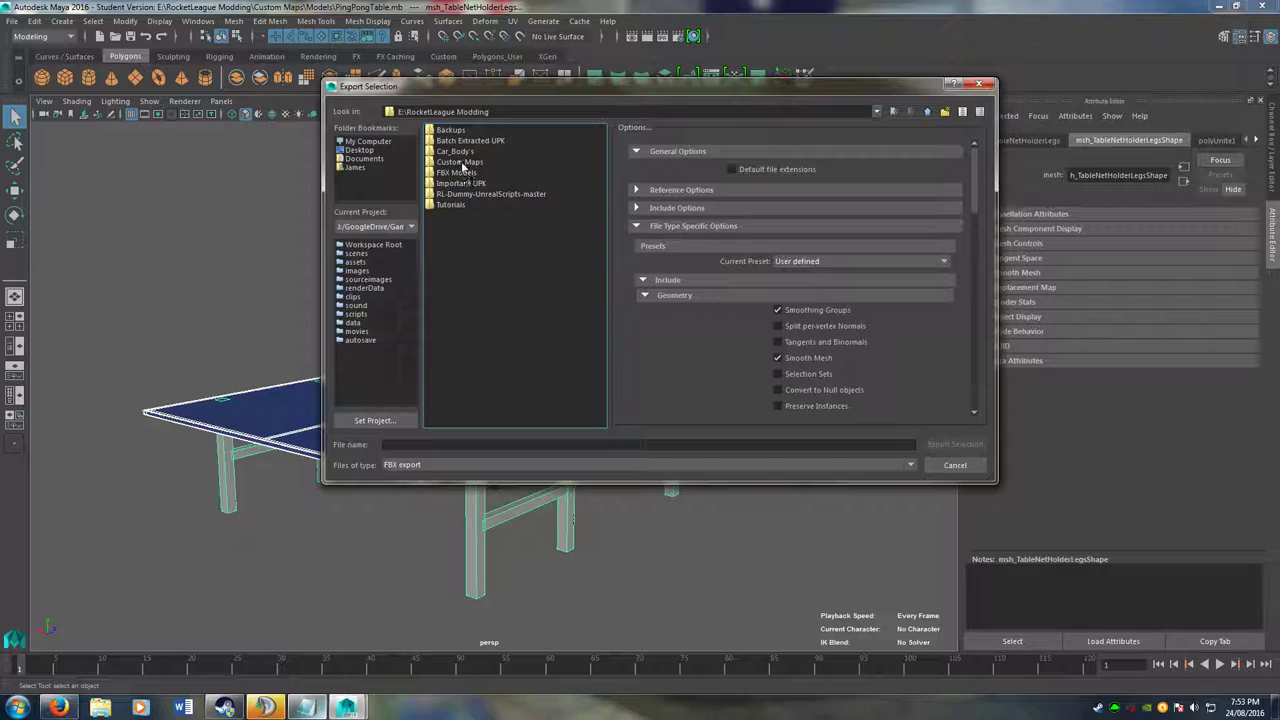
{"action": "double_click", "coordinate": [466, 176]}
{"action": "left_click", "coordinate": [483, 446]}
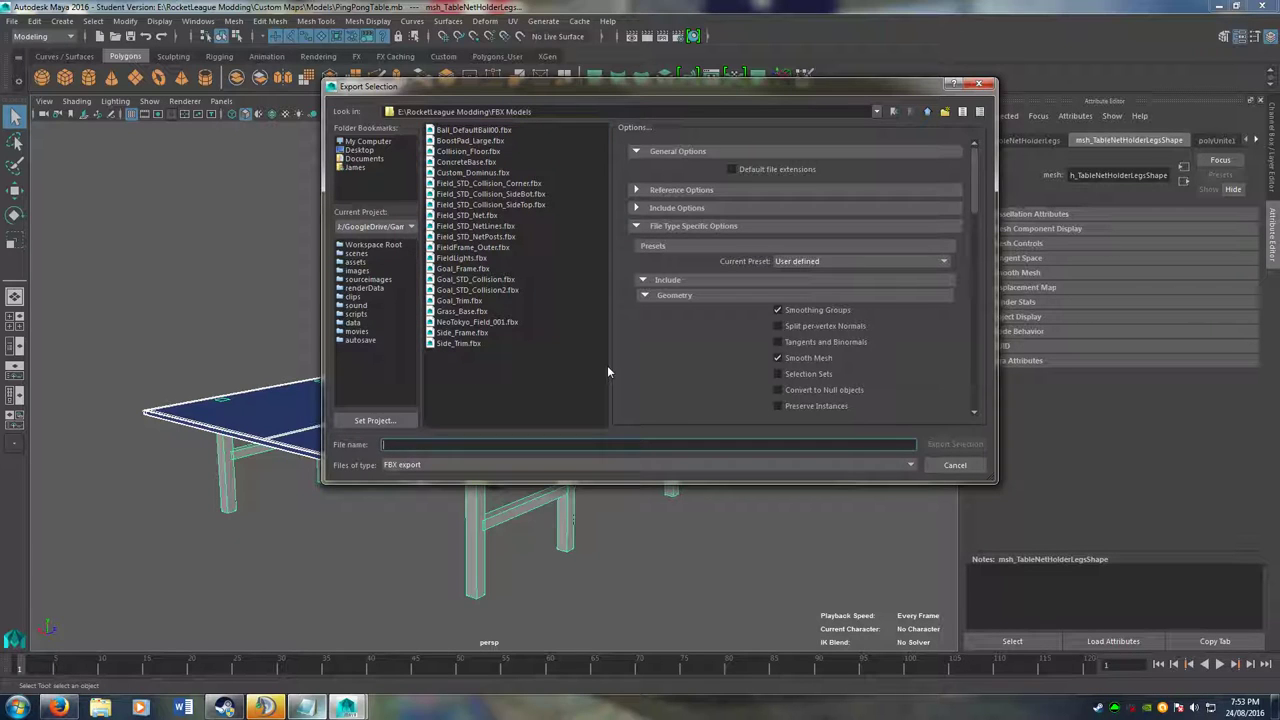
{"action": "type", "text": "Ping"}
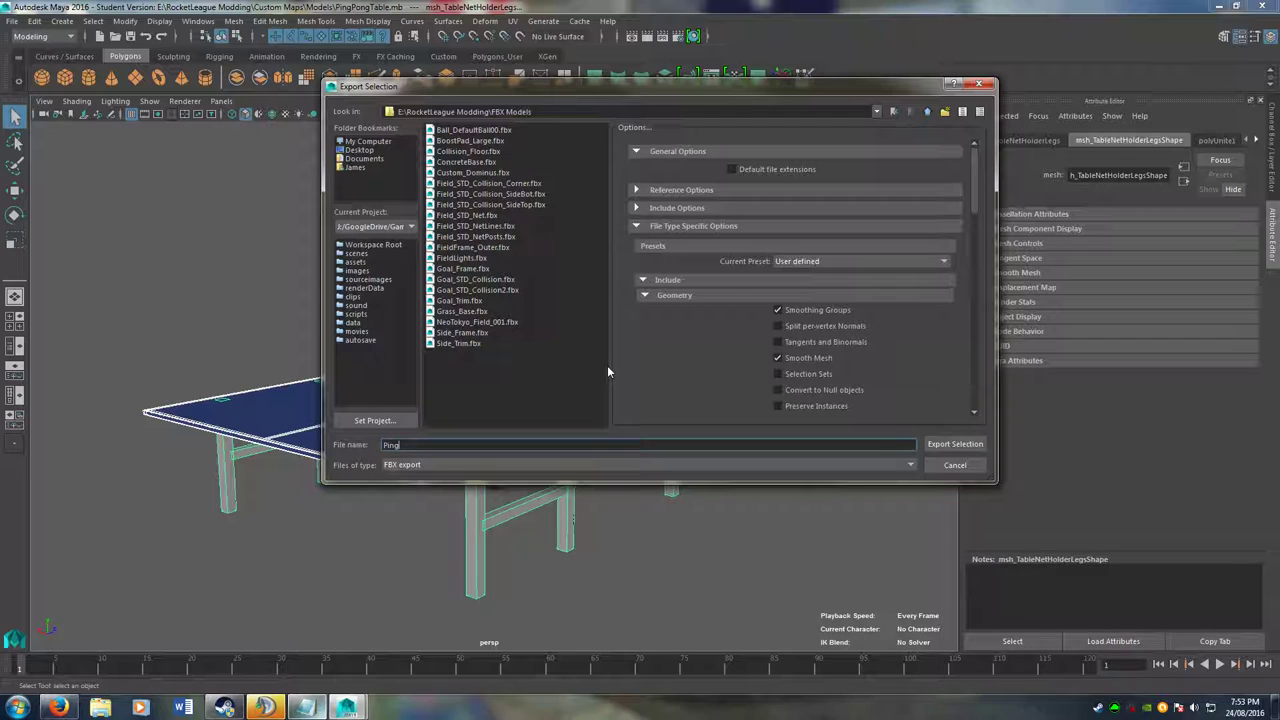
{"action": "type", "text": "Ping_Table"}
{"action": "key", "text": "Return"}
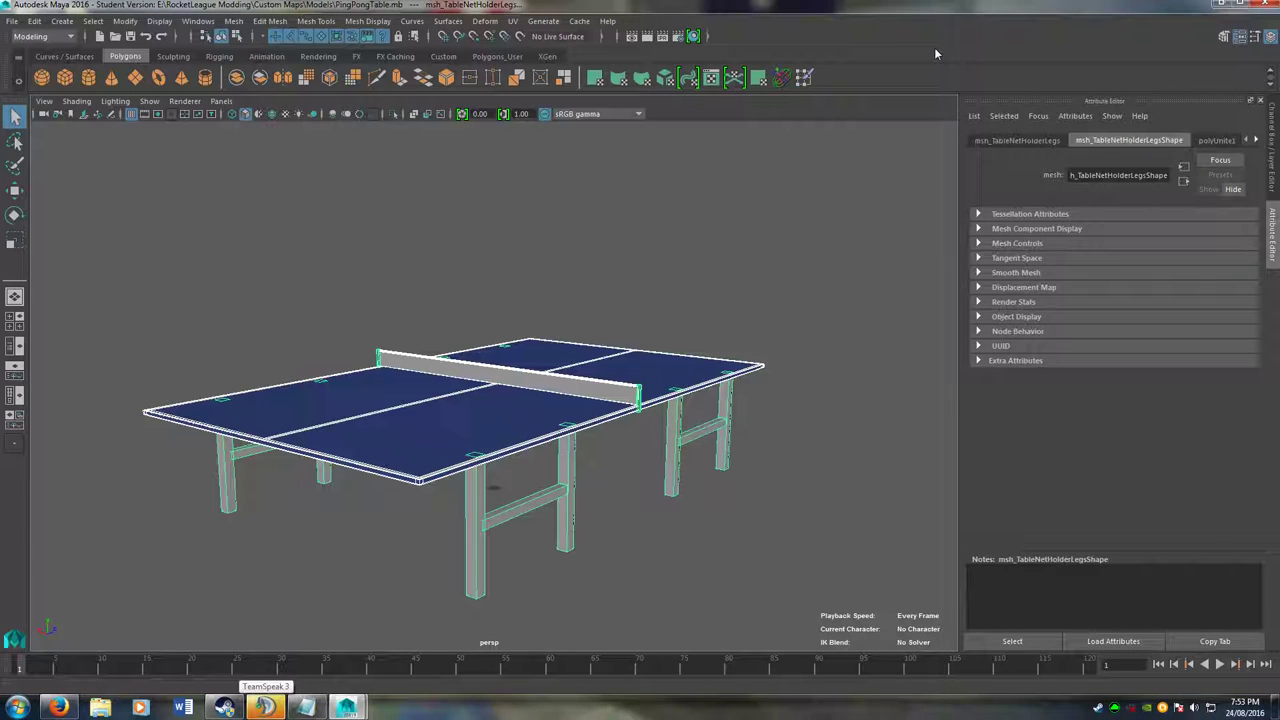
- Close Maya and launch the UDK Editor from the desktop
{"action": "key", "text": "alt+F4"}
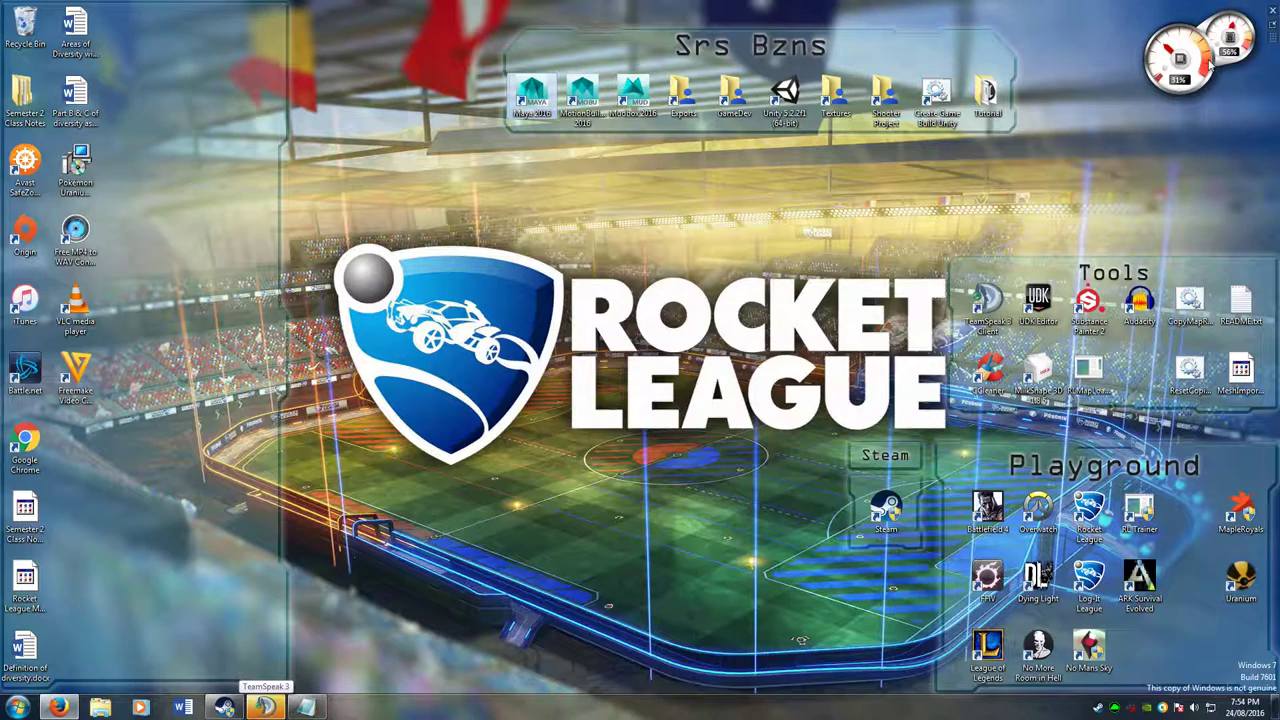
{"action": "double_click", "coordinate": [1038, 305]}
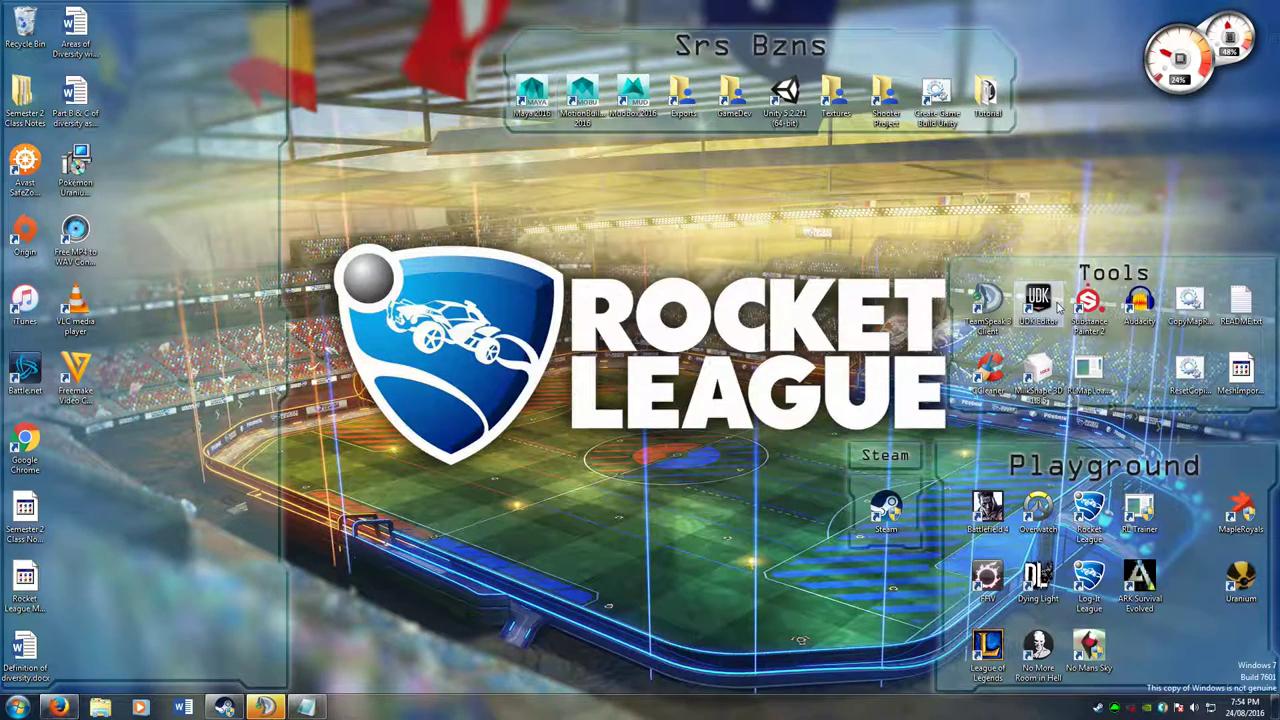
{"action": "double_click", "coordinate": [1040, 300]}
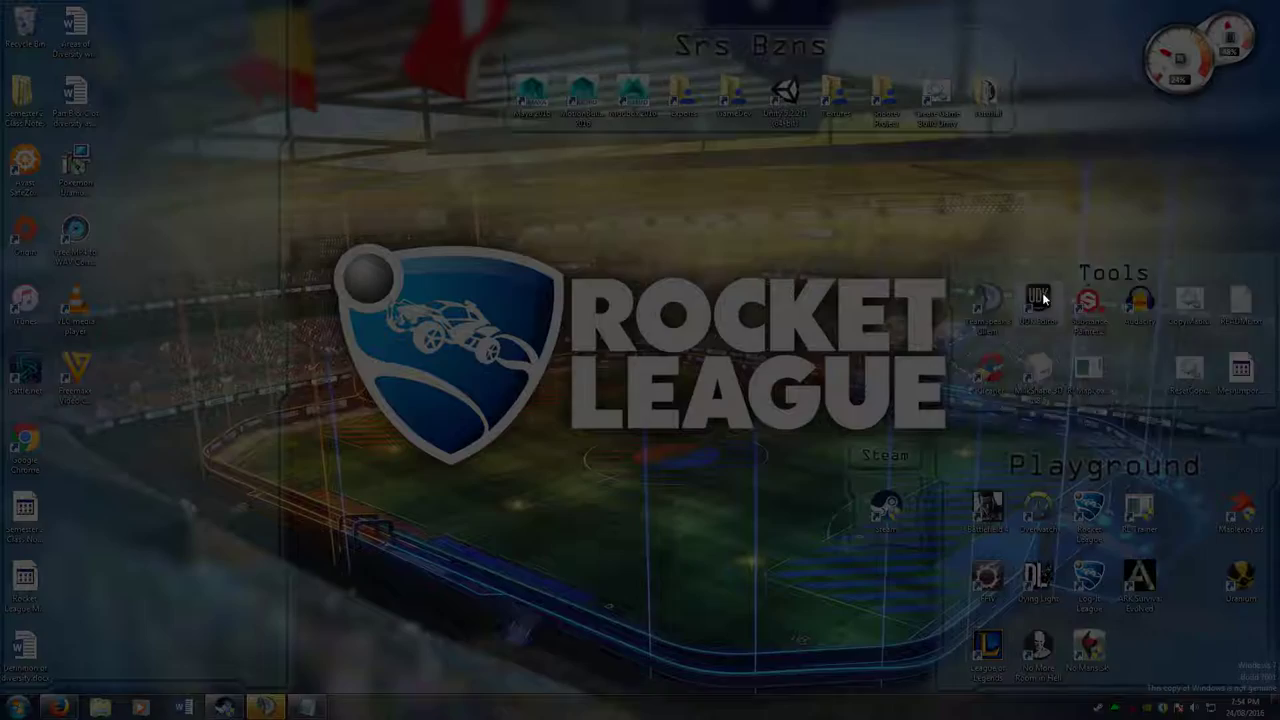
- Look into the FBX Models folder of RocketLeague Modding in Windows Explorer
{"action": "left_click", "coordinate": [1176, 378]}
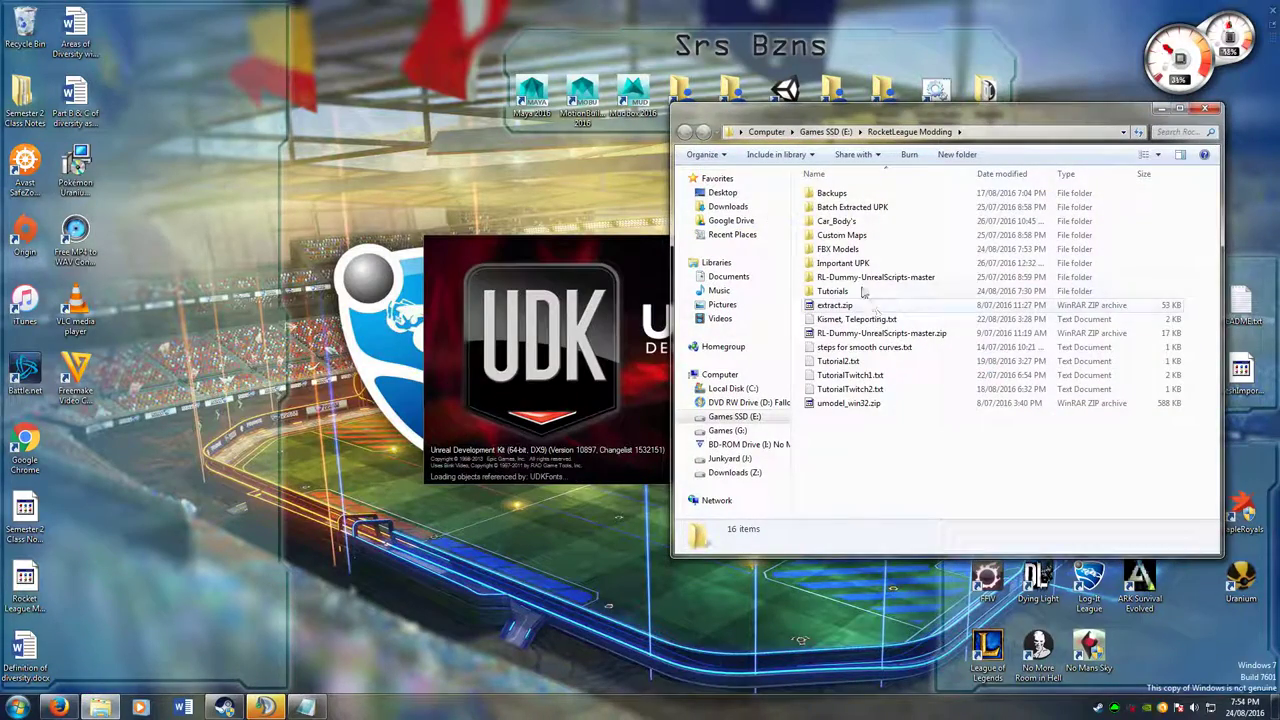
{"action": "double_click", "coordinate": [838, 249]}
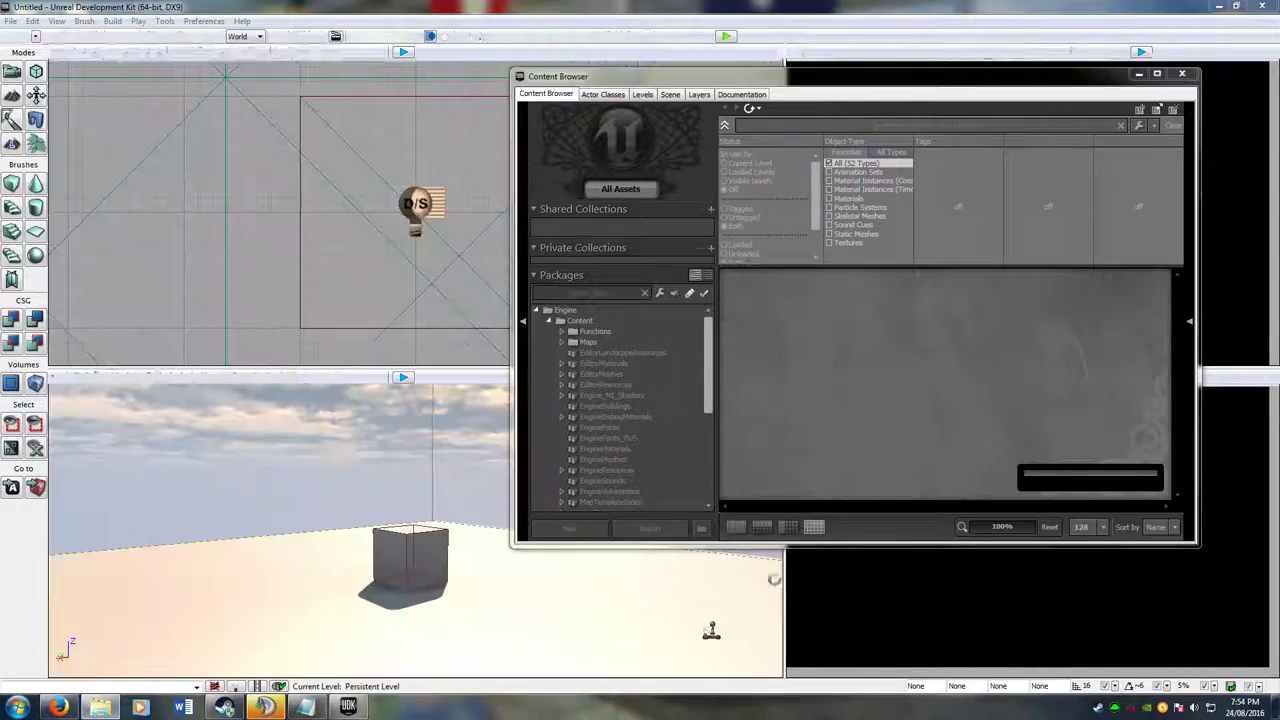
- Select TestLevelPackage under the UDKGame maps in the UDK Content Browser and start importing an asset
{"action": "scroll", "coordinate": [709, 455], "scroll_direction": "down", "scroll_amount": 5}
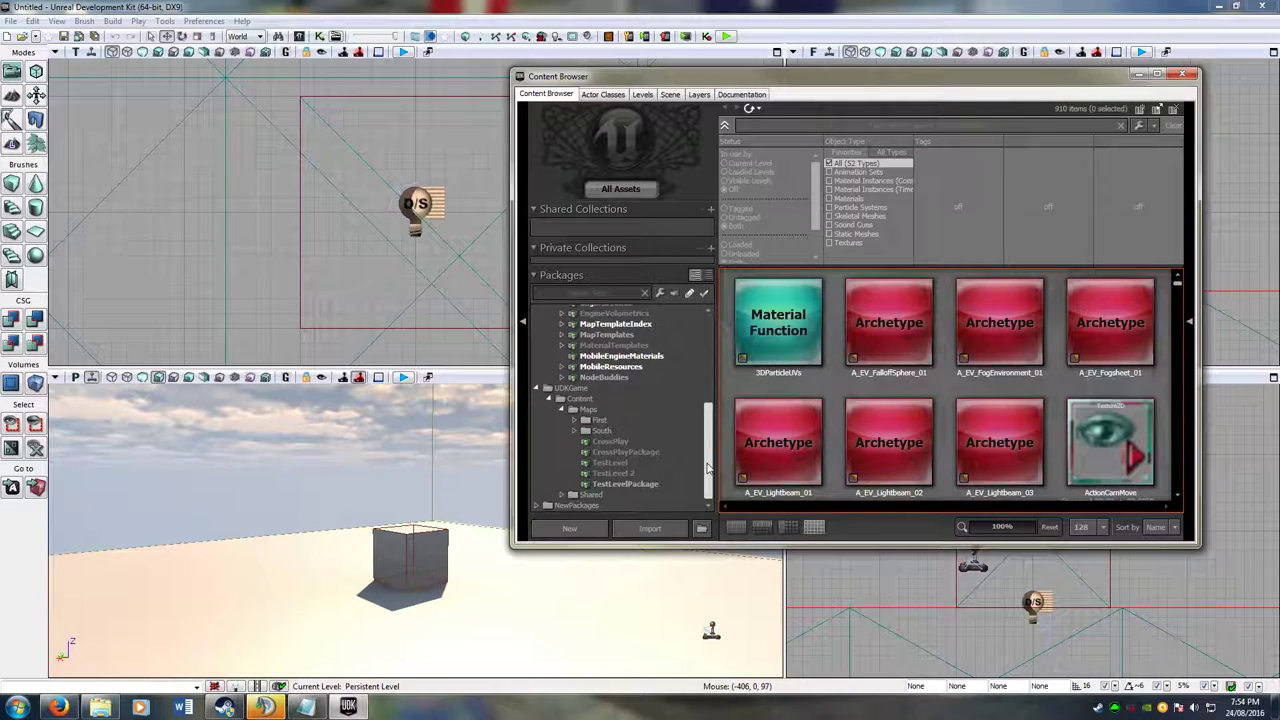
{"action": "mouse_move", "coordinate": [709, 455]}
{"action": "left_mouse_down"}
{"action": "mouse_move", "coordinate": [711, 444]}
{"action": "mouse_move", "coordinate": [711, 463]}
{"action": "left_mouse_up"}
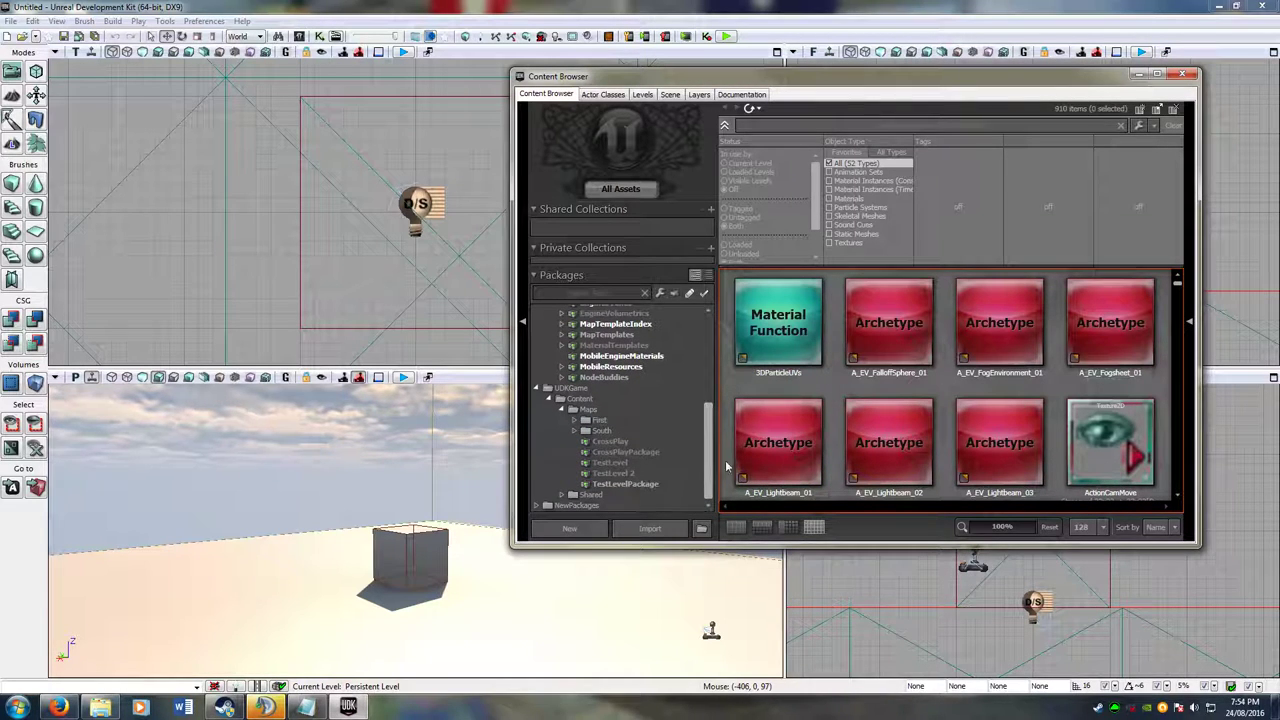
{"action": "left_click", "coordinate": [654, 485]}
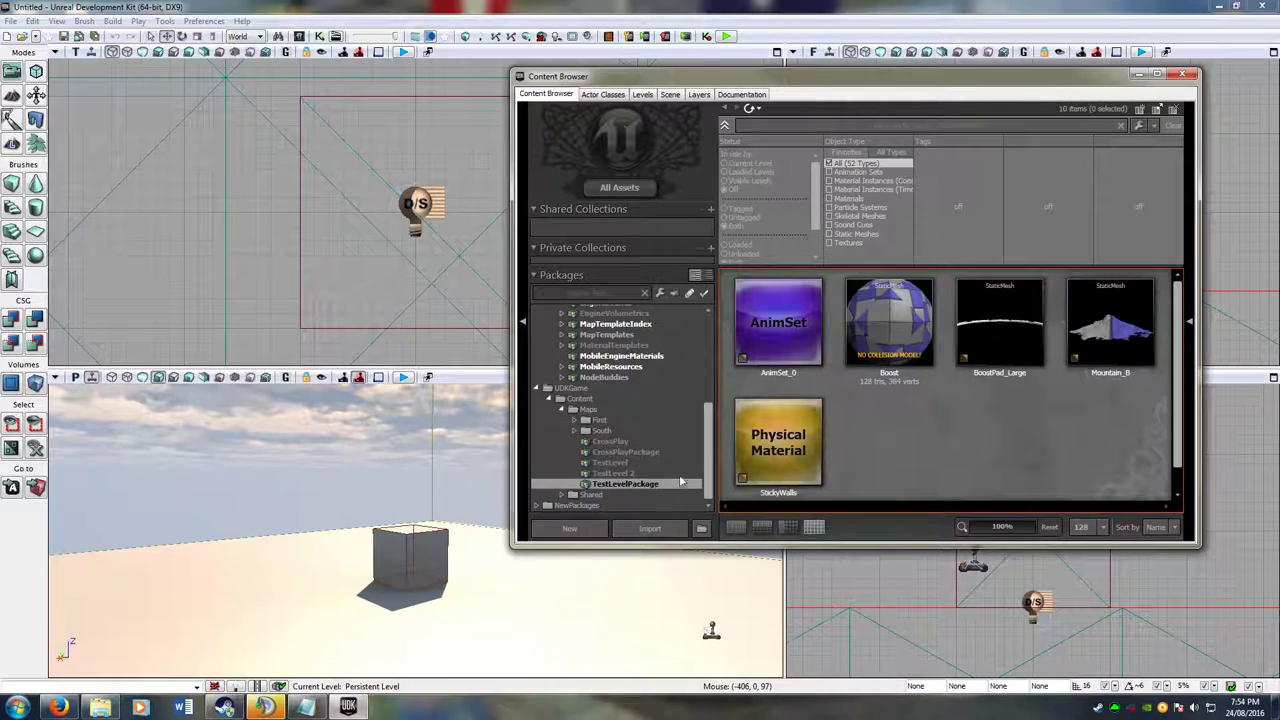
{"action": "left_click", "coordinate": [650, 528]}
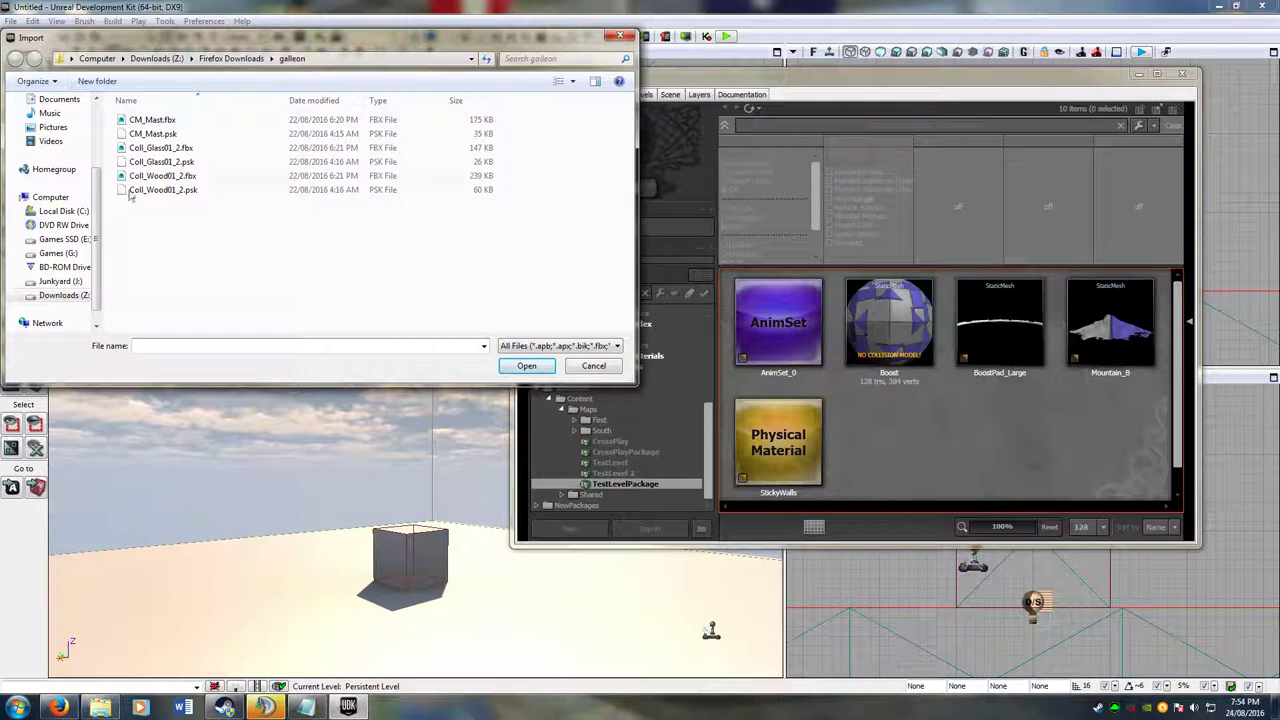
- Choose PingPing_Table.fbx from the FBX Models folder of RocketLeague Modding as the file to import
{"action": "scroll", "coordinate": [62, 117], "scroll_direction": "up", "scroll_amount": 3}
{"action": "left_click", "coordinate": [55, 119]}
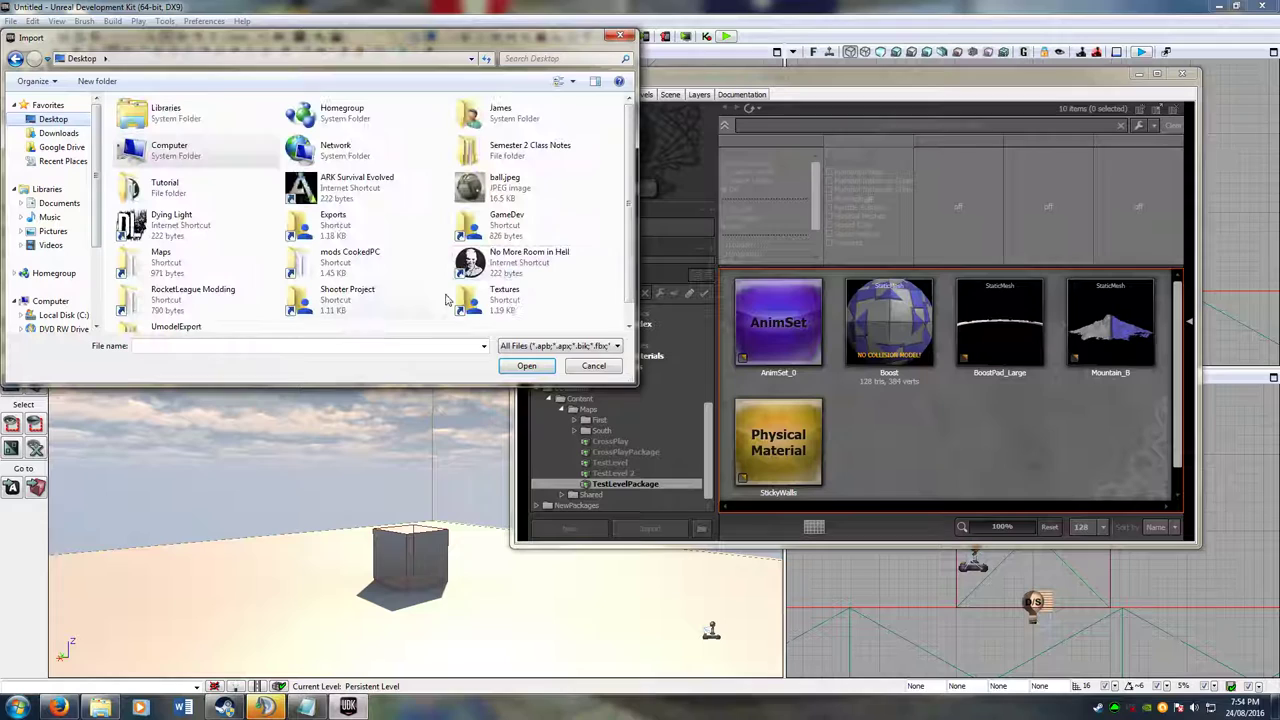
{"action": "double_click", "coordinate": [257, 290]}
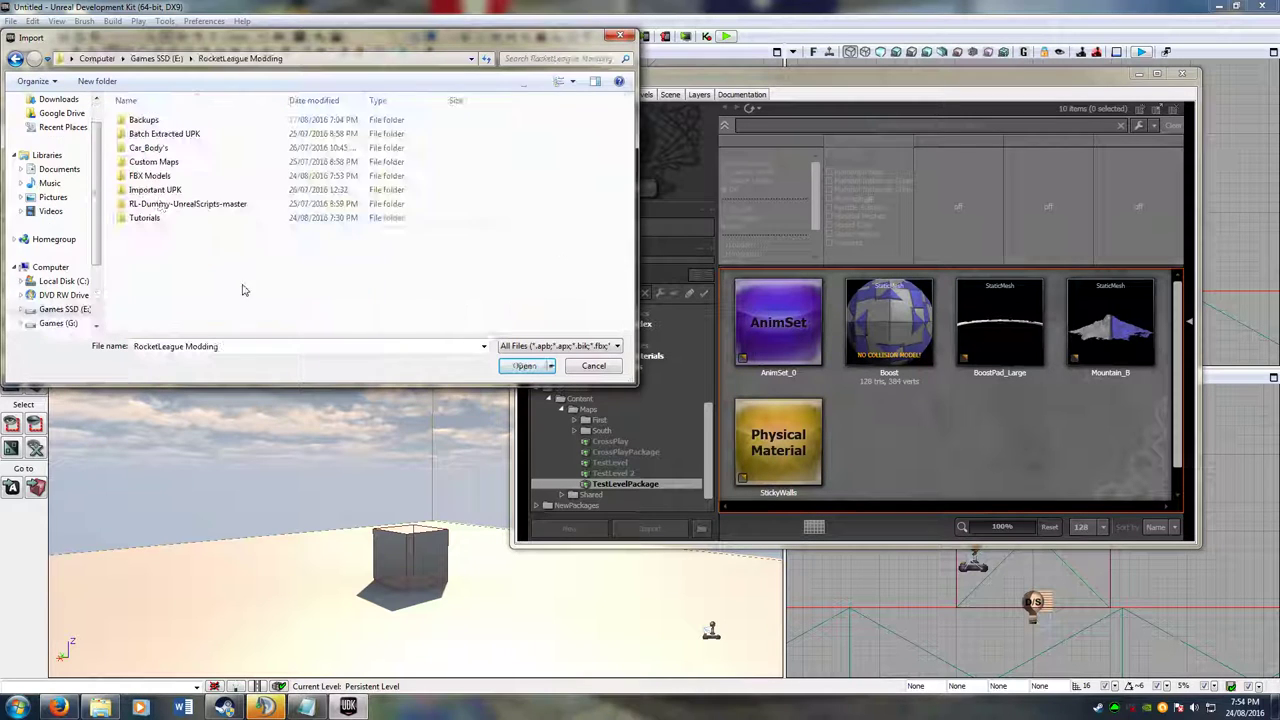
{"action": "double_click", "coordinate": [162, 187]}
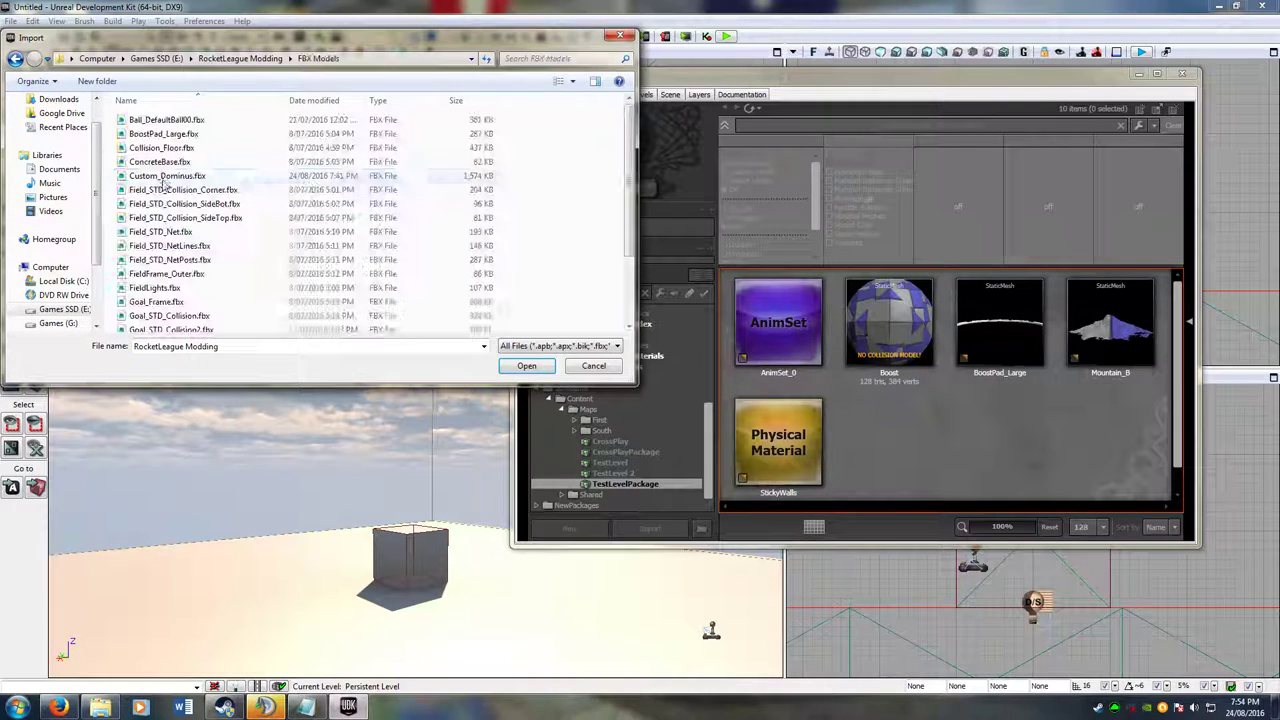
{"action": "left_click", "coordinate": [229, 289]}
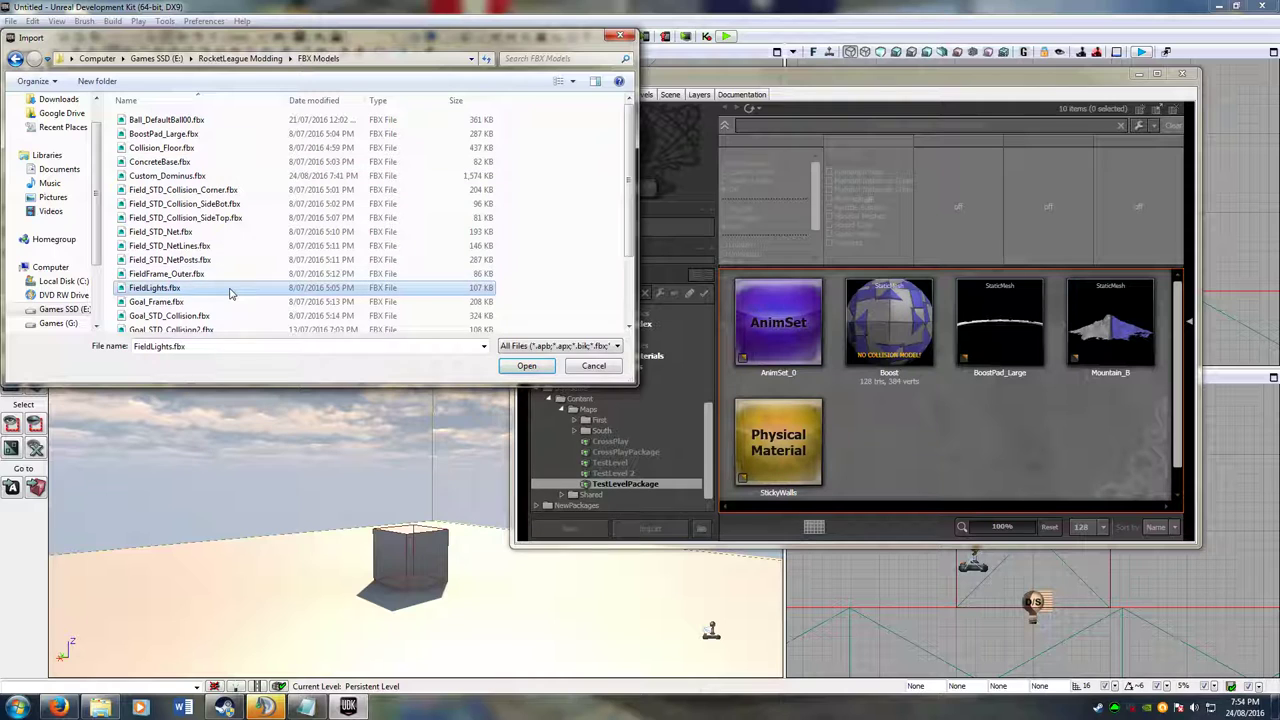
{"action": "scroll", "coordinate": [230, 292], "scroll_direction": "down", "scroll_amount": 2}
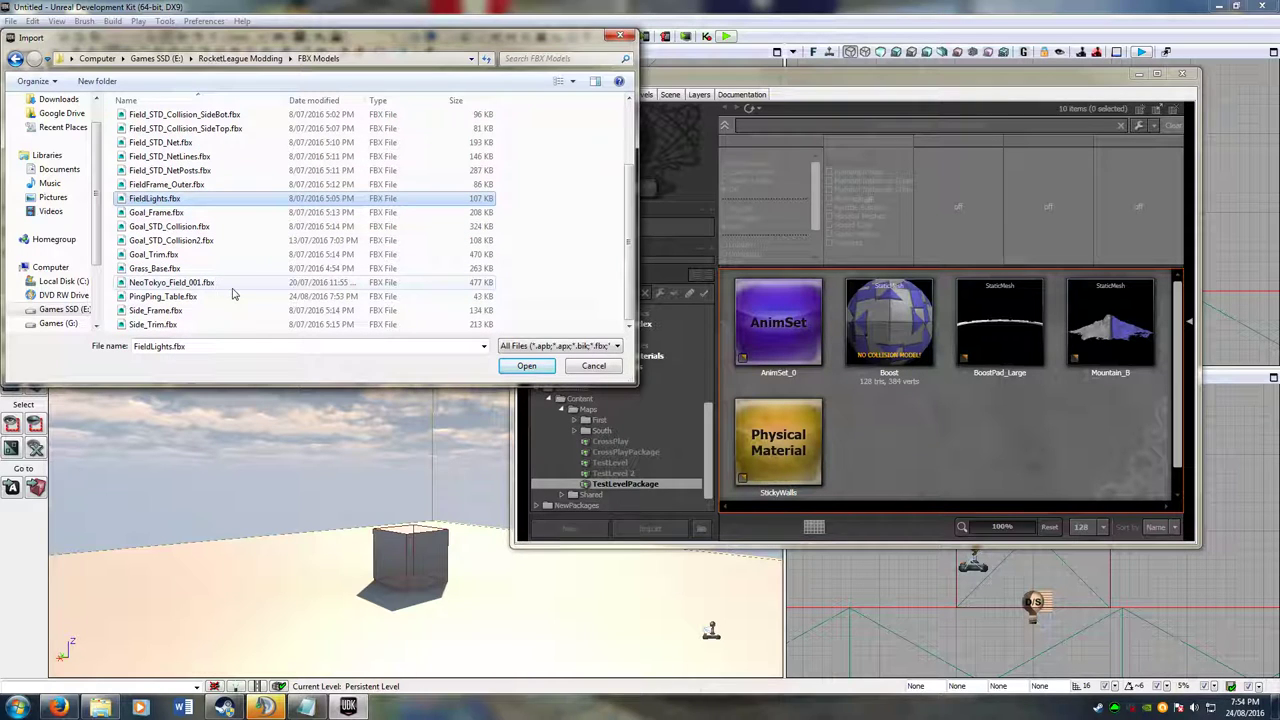
{"action": "scroll", "coordinate": [234, 288], "scroll_direction": "up", "scroll_amount": 2}
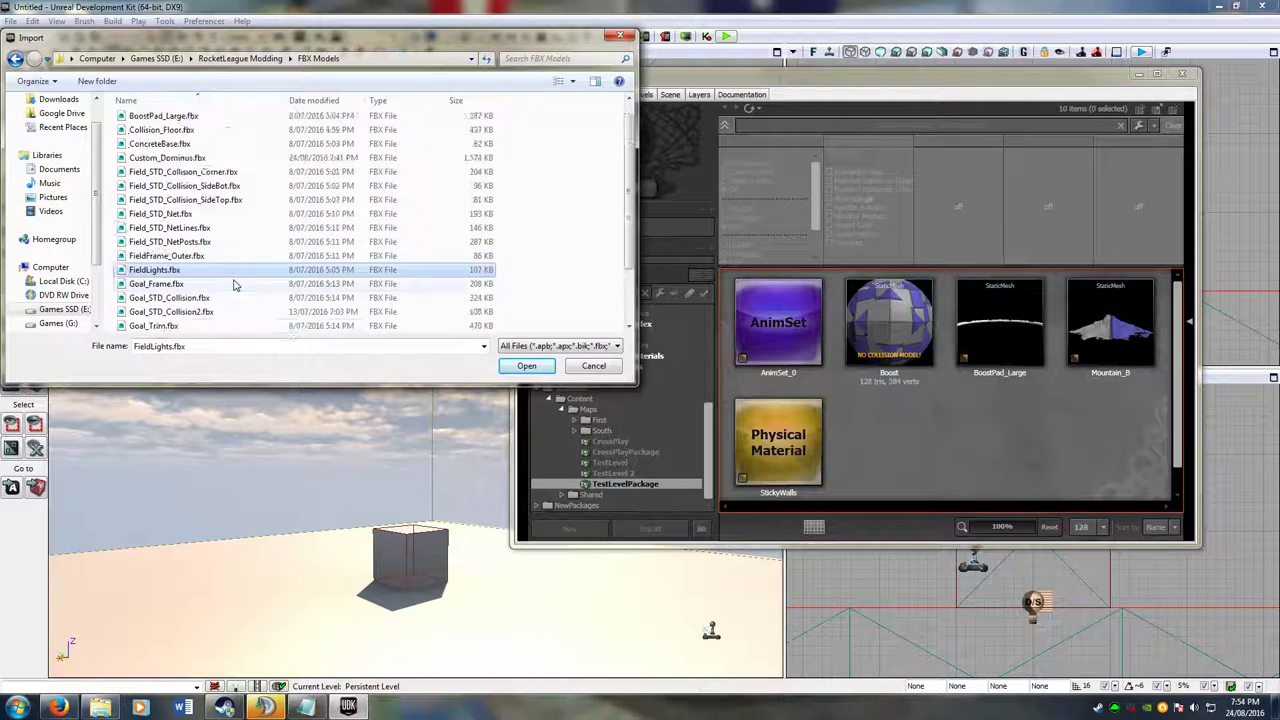
{"action": "scroll", "coordinate": [233, 286], "scroll_direction": "down", "scroll_amount": 2}
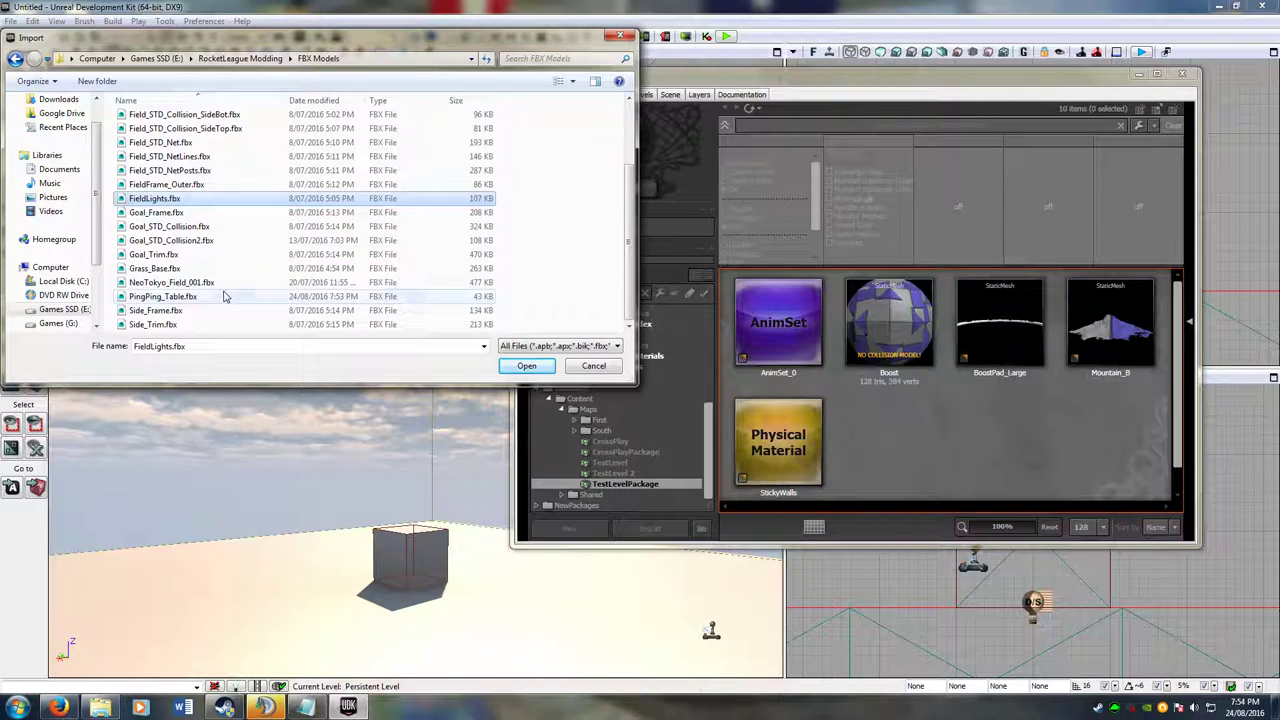
{"action": "left_click", "coordinate": [236, 297]}
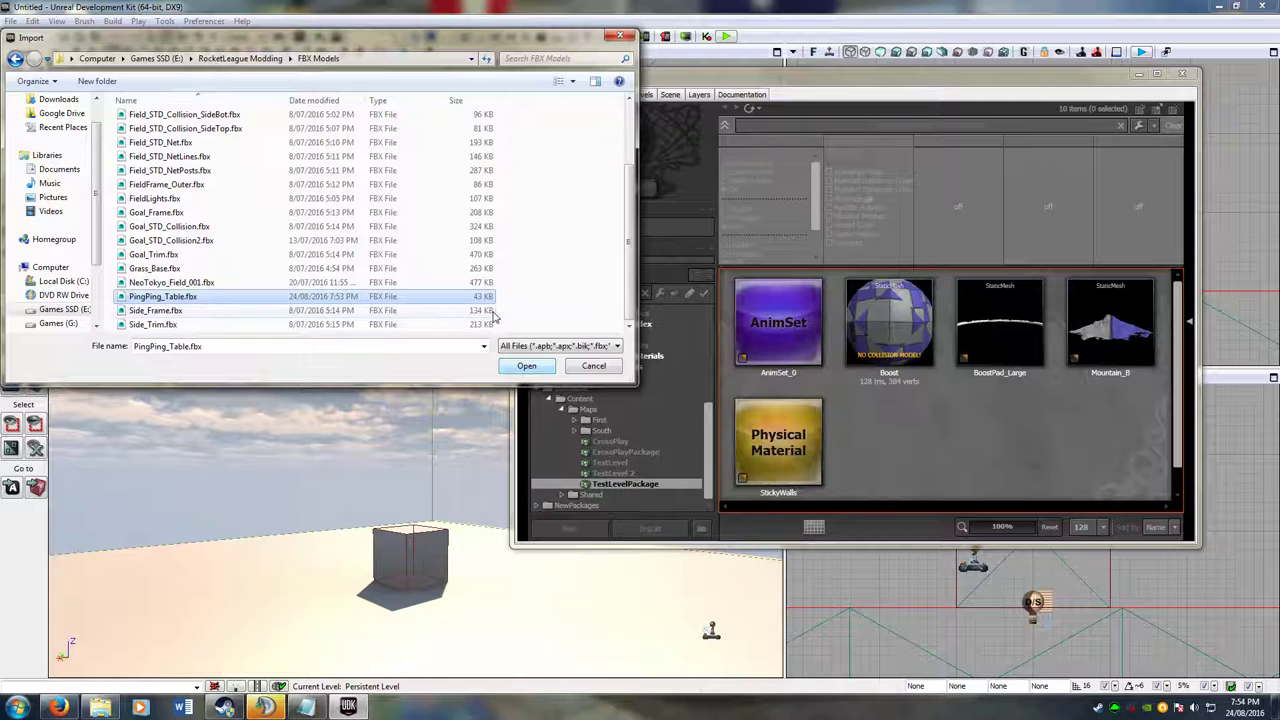
{"action": "left_click", "coordinate": [522, 366]}
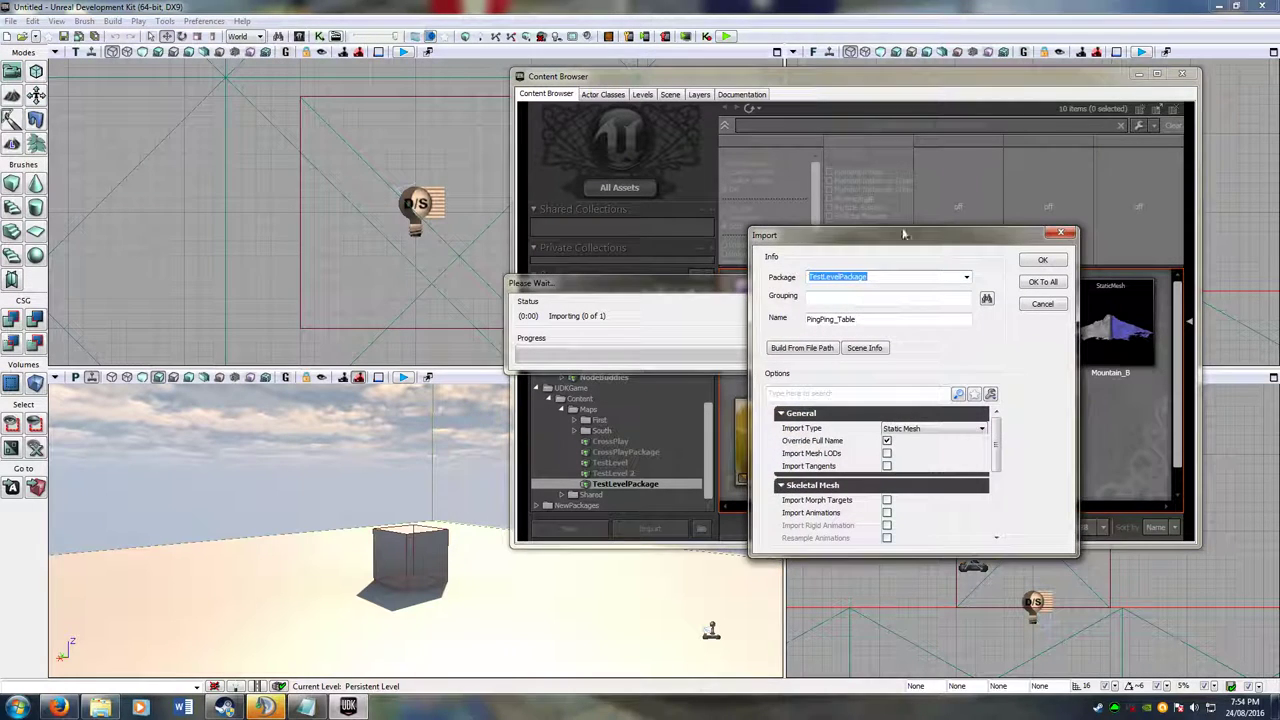
- Import PingPing_Table as a static mesh into TestLevelPackage with the existing options, agreeing to fully load the package
{"action": "left_click_drag", "start_coordinate": [903, 234], "coordinate": [893, 184]}
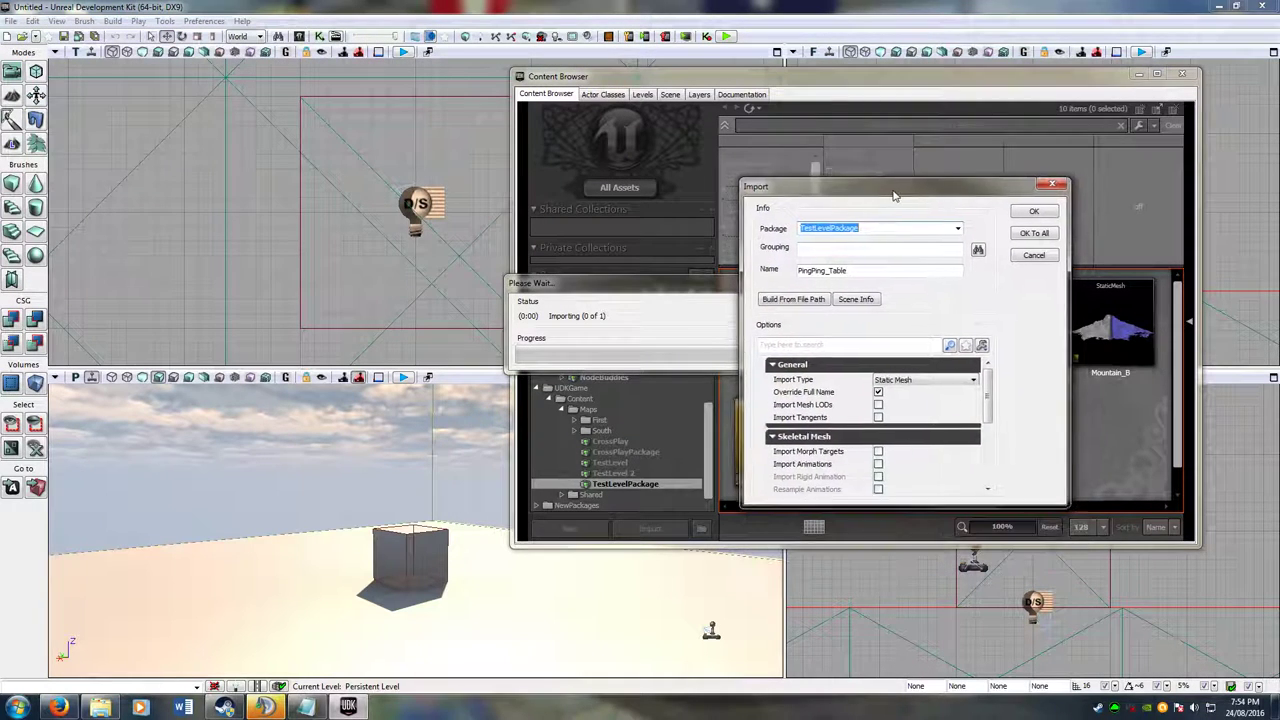
{"action": "left_click_drag", "start_coordinate": [988, 395], "coordinate": [990, 457]}
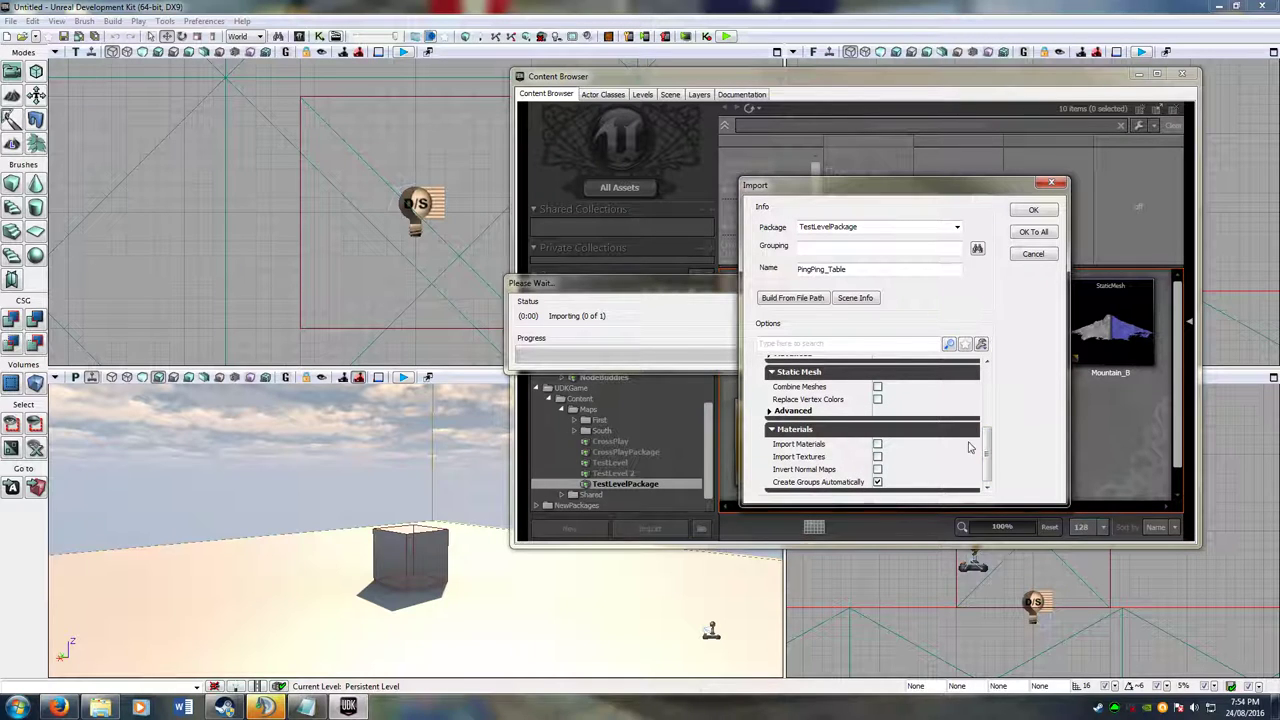
{"action": "left_click_drag", "start_coordinate": [987, 445], "coordinate": [986, 392]}
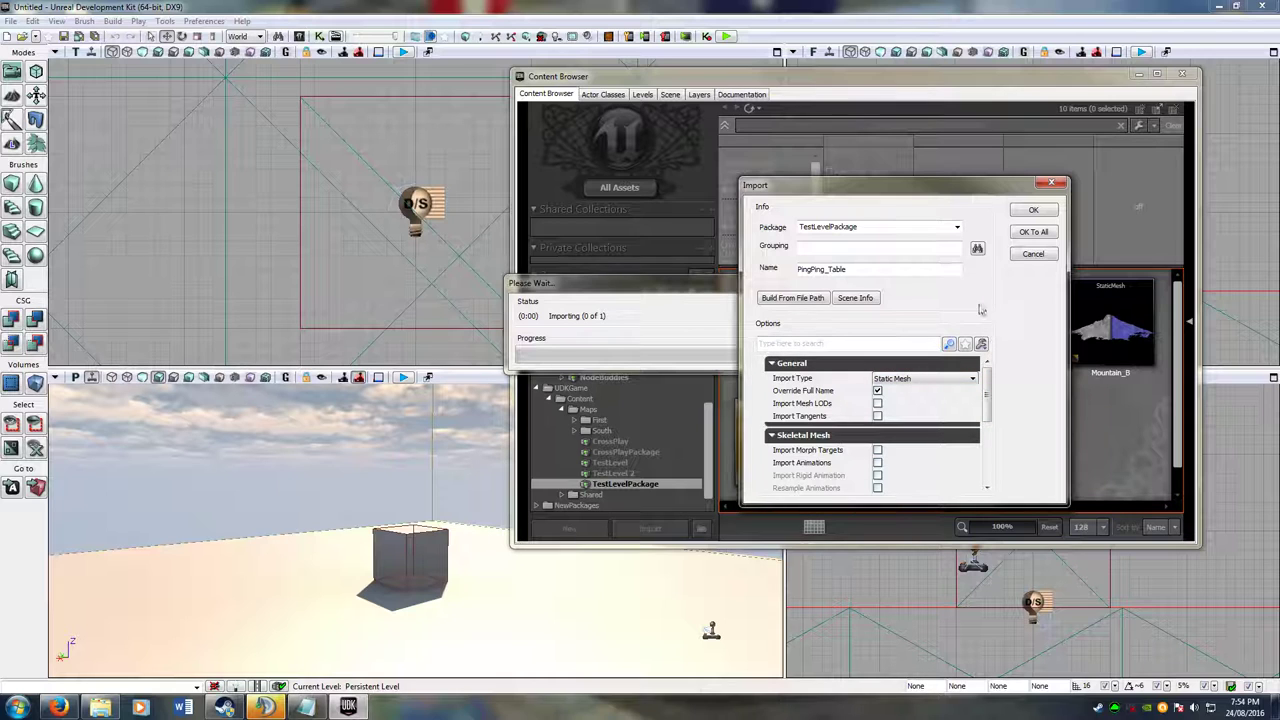
{"action": "left_click", "coordinate": [1036, 211]}
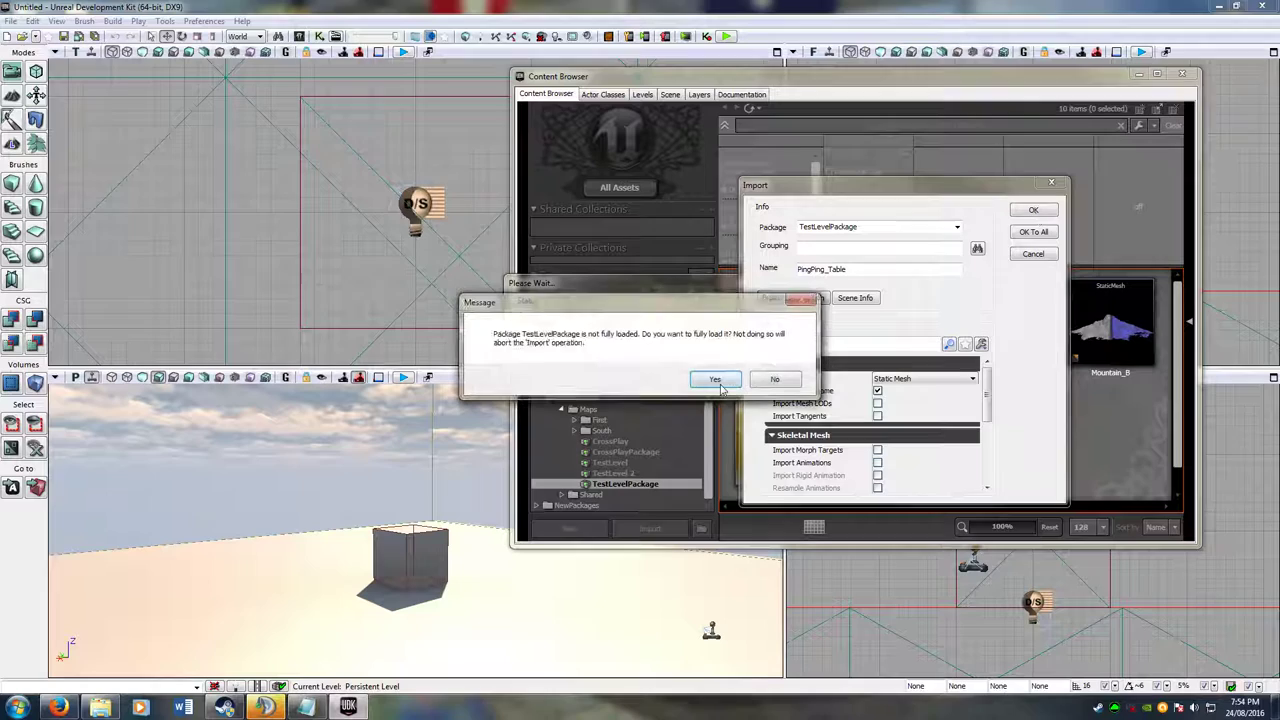
{"action": "left_click", "coordinate": [717, 380]}
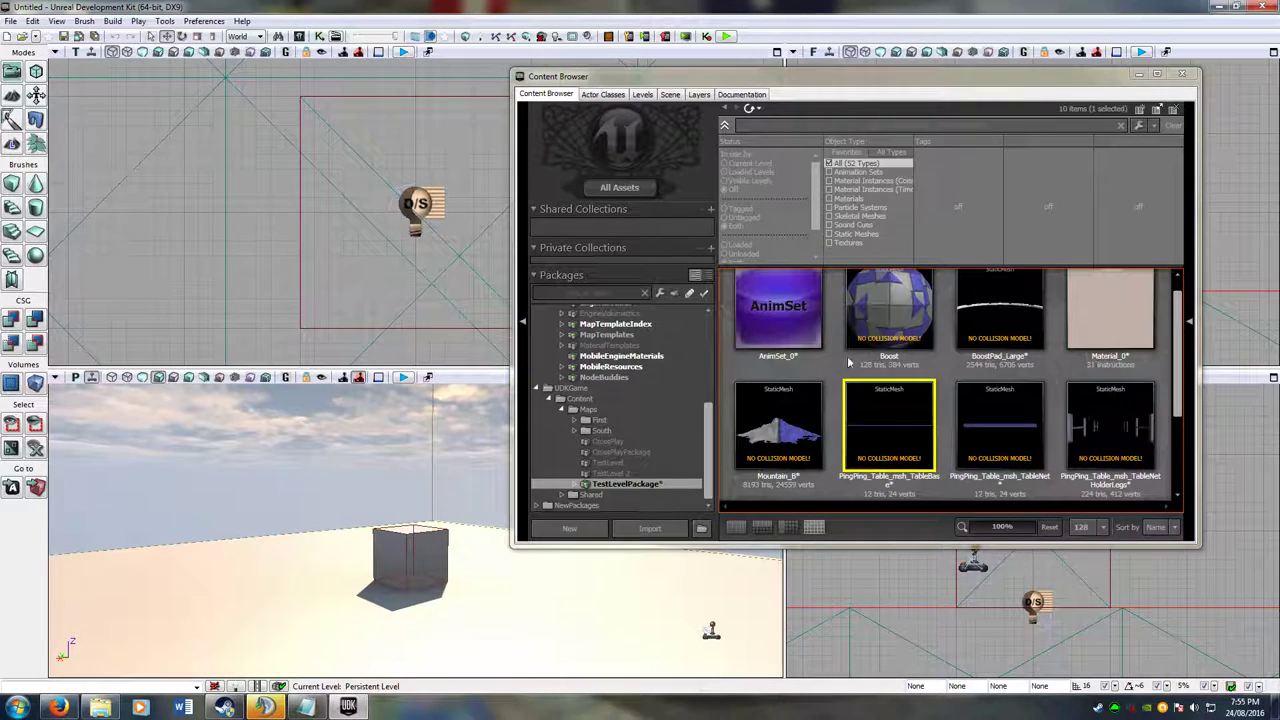
- Place the imported table base, net, net holder legs and trim meshes in the perspective view to assemble the ping-pong table
{"action": "left_click_drag", "start_coordinate": [1177, 368], "coordinate": [1174, 400]}
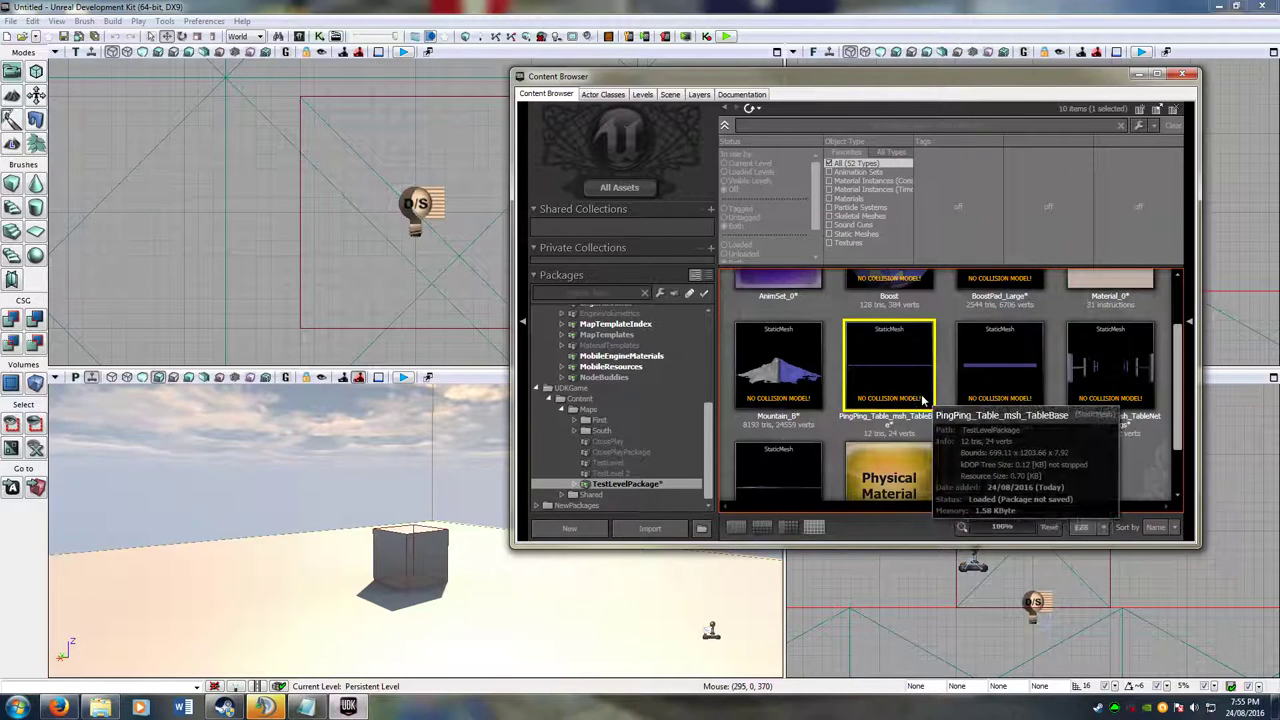
{"action": "scroll", "coordinate": [1102, 400], "scroll_direction": "up", "scroll_amount": 2}
{"action": "scroll", "coordinate": [1100, 403], "scroll_direction": "down", "scroll_amount": 2}
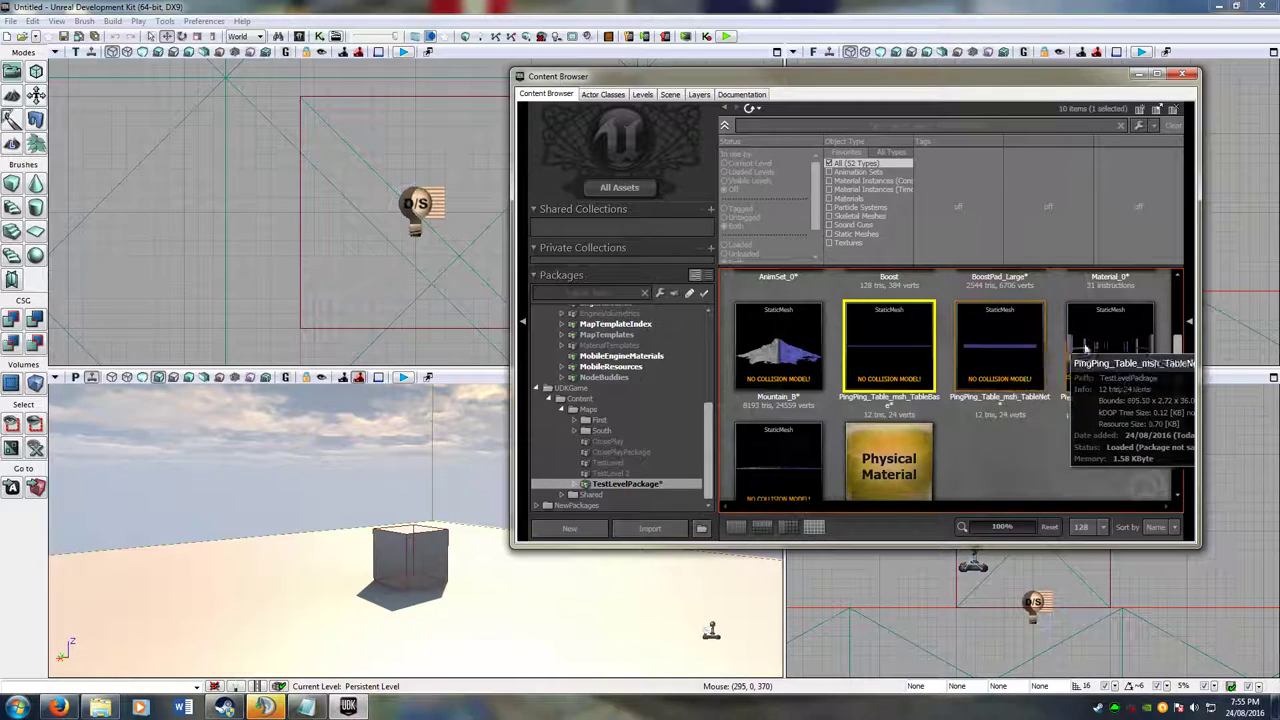
{"action": "scroll", "coordinate": [779, 460], "scroll_direction": "down", "scroll_amount": 1}
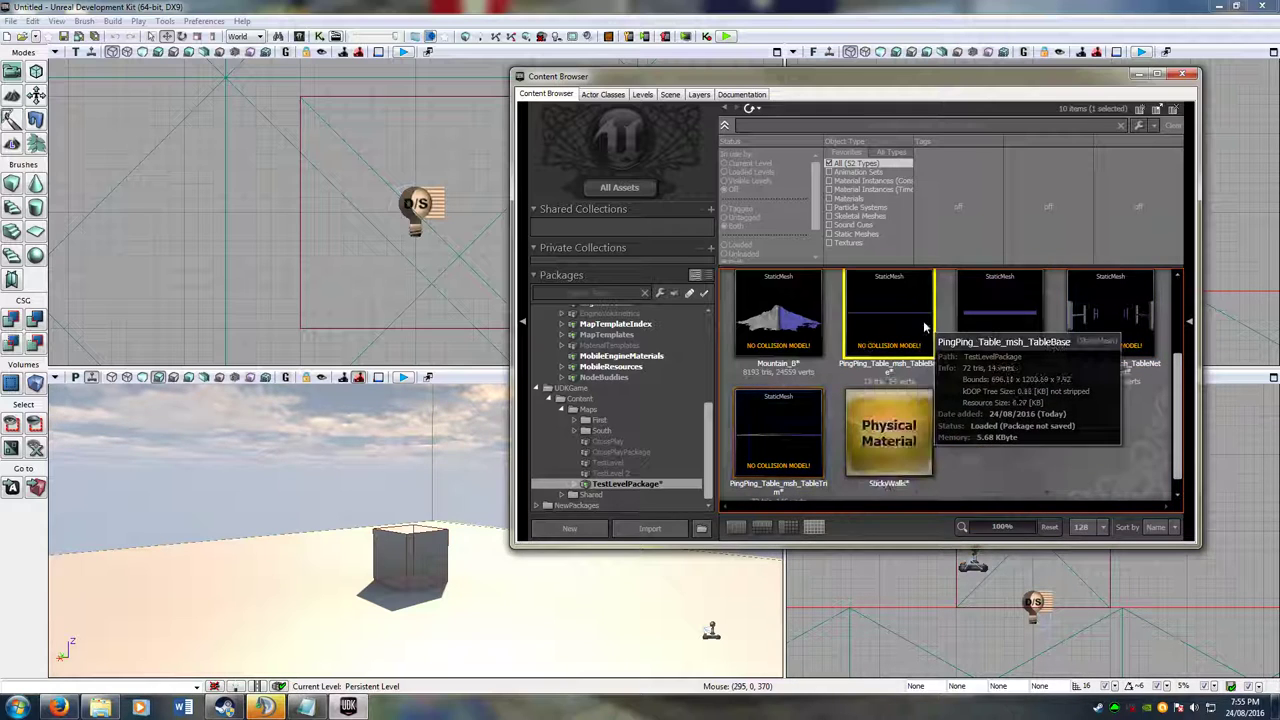
{"action": "left_click_drag", "start_coordinate": [889, 321], "coordinate": [421, 471]}
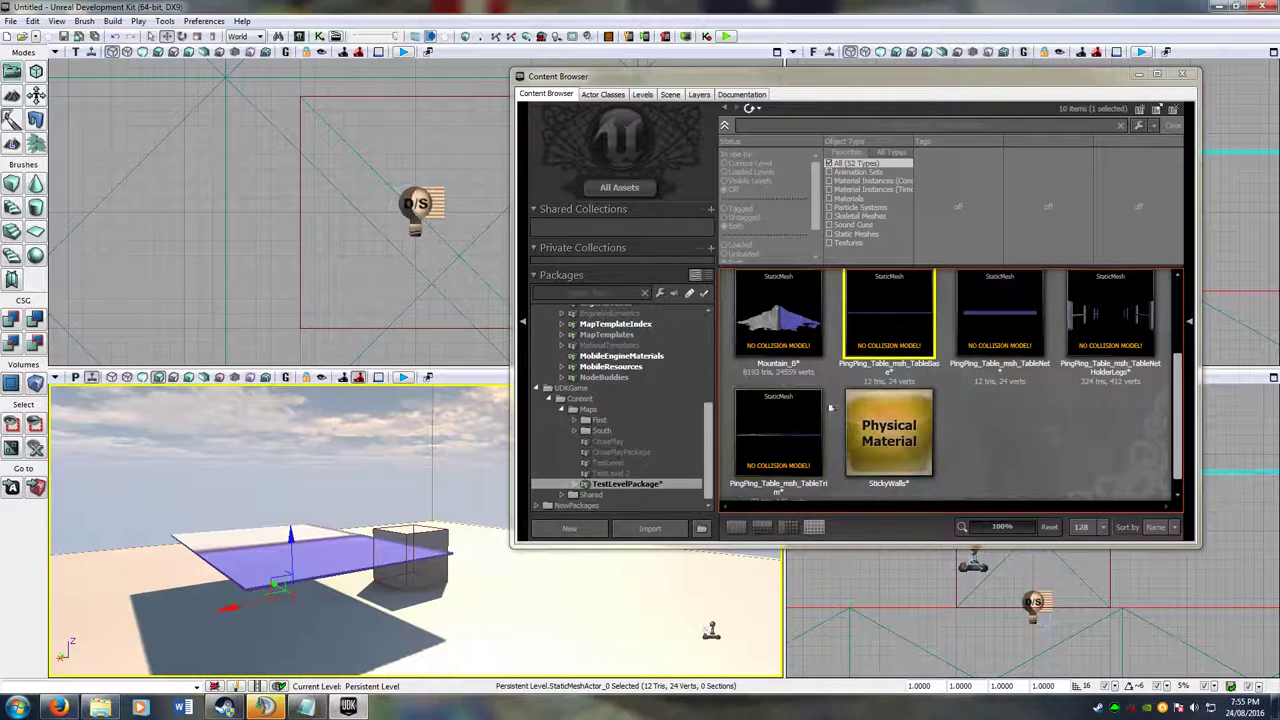
{"action": "left_click_drag", "start_coordinate": [934, 330], "coordinate": [410, 452]}
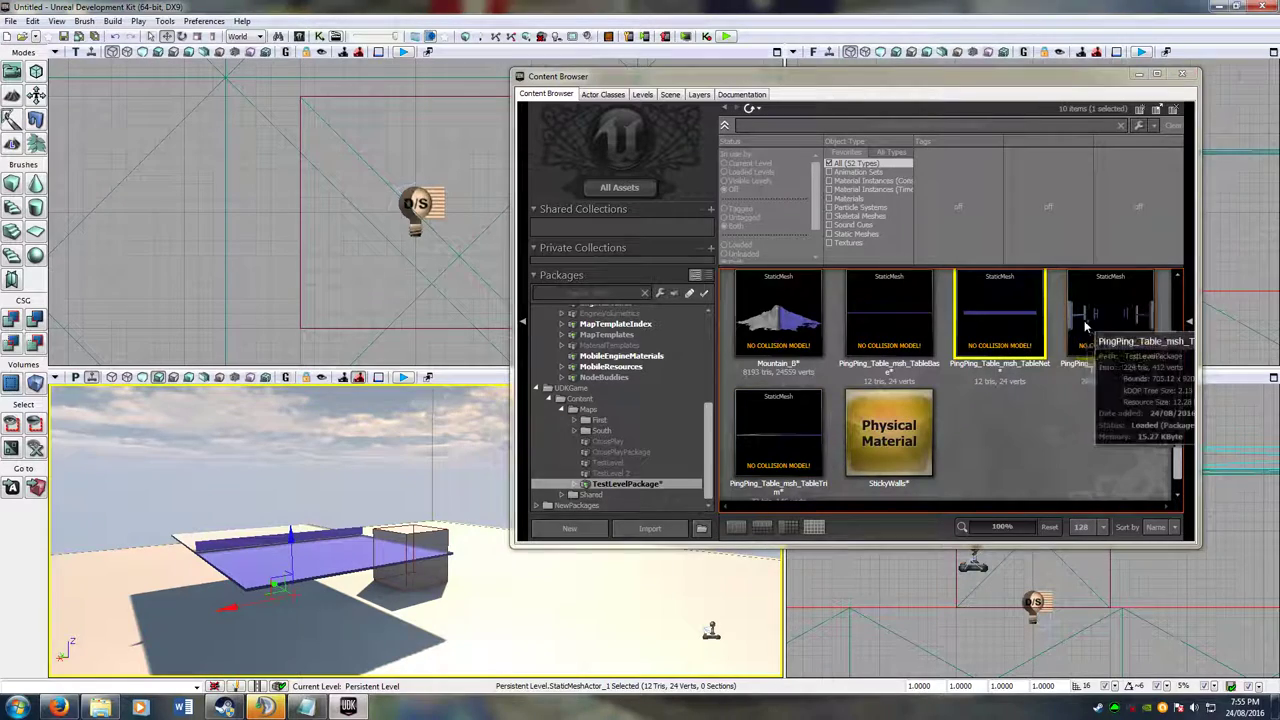
{"action": "left_click_drag", "start_coordinate": [1075, 334], "coordinate": [360, 407]}
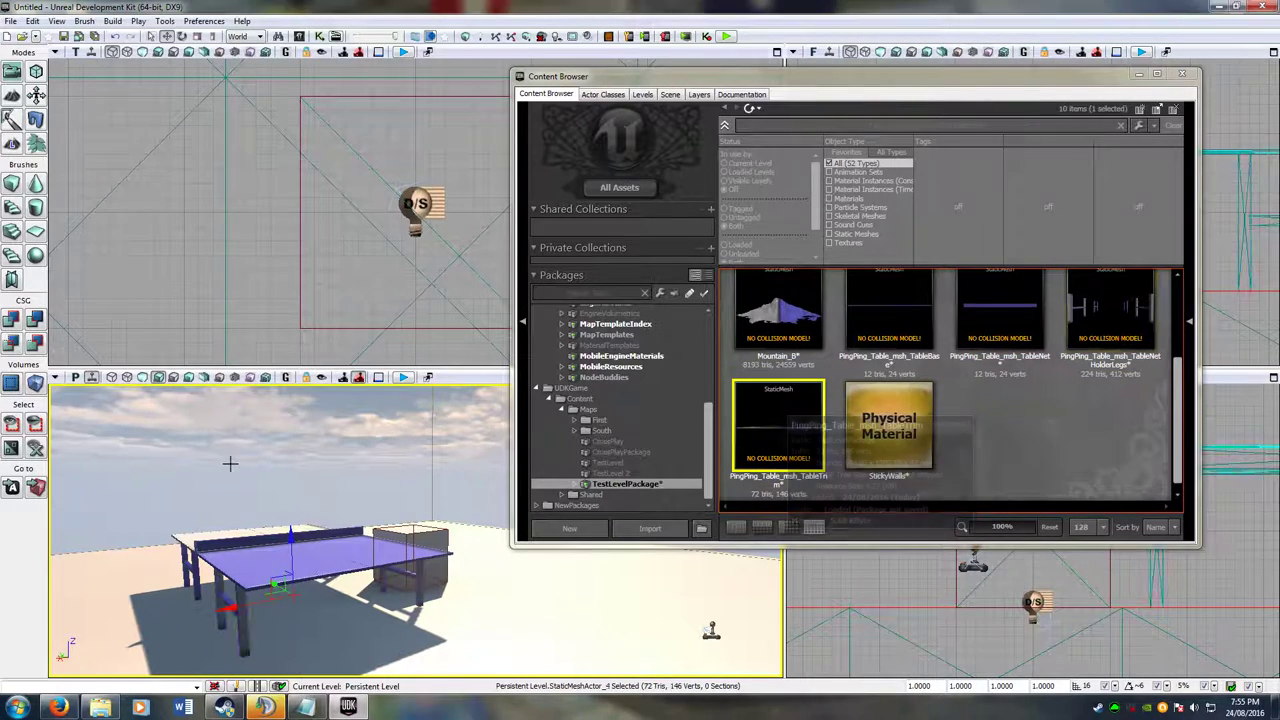
{"action": "right_click_drag", "start_coordinate": [415, 530], "coordinate": [351, 570]}
{"action": "right_click", "coordinate": [363, 543]}
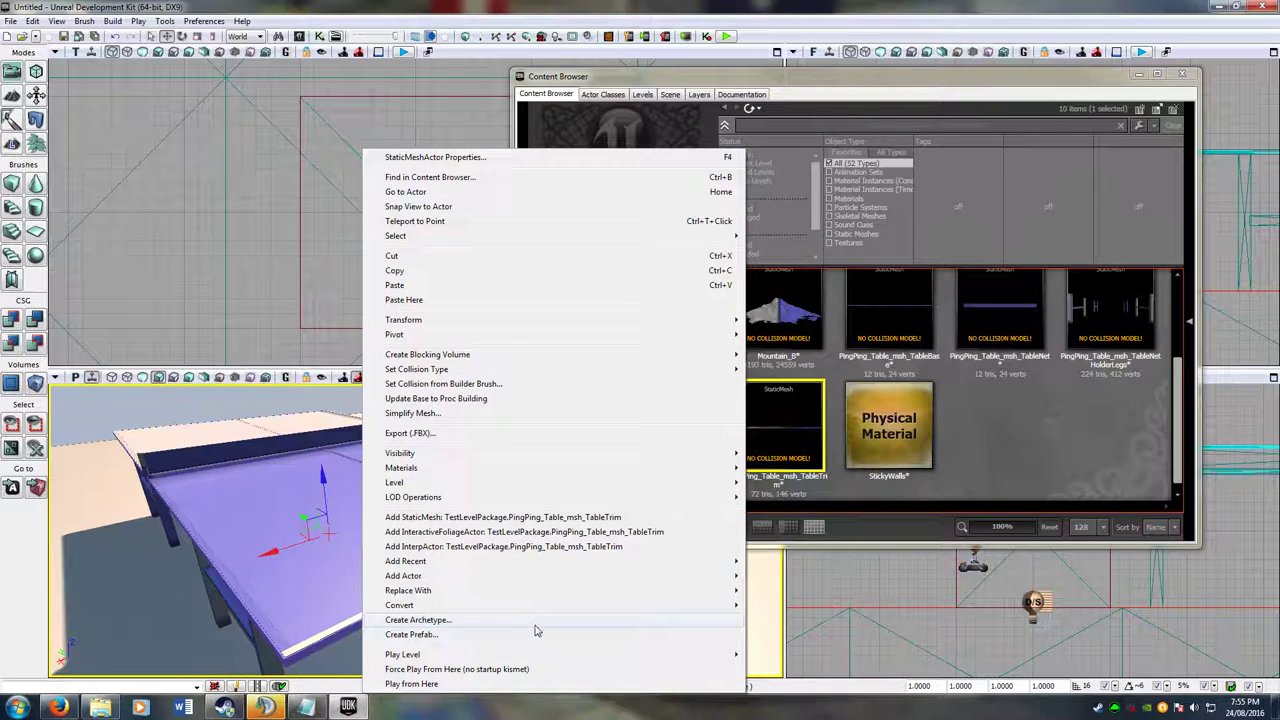
{"action": "mouse_move", "coordinate": [565, 605]}
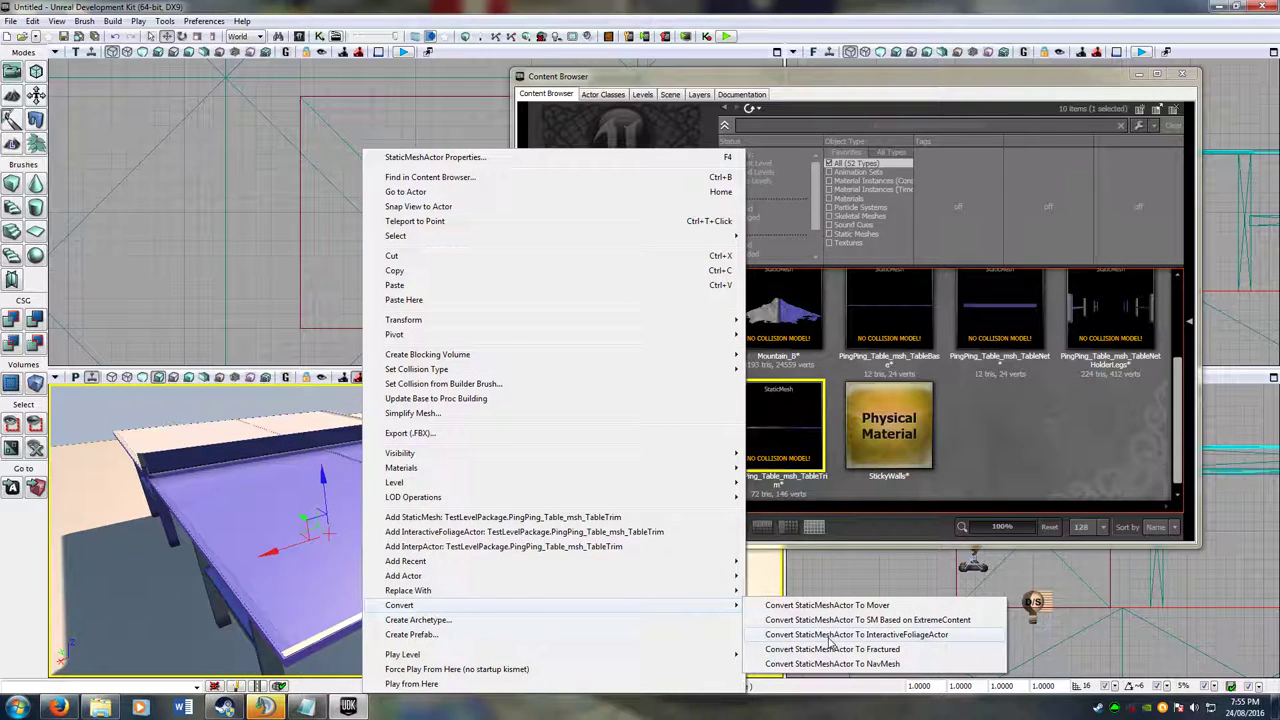
- Save TestLevelPackage with the imported table meshes
{"action": "left_click", "coordinate": [878, 83]}
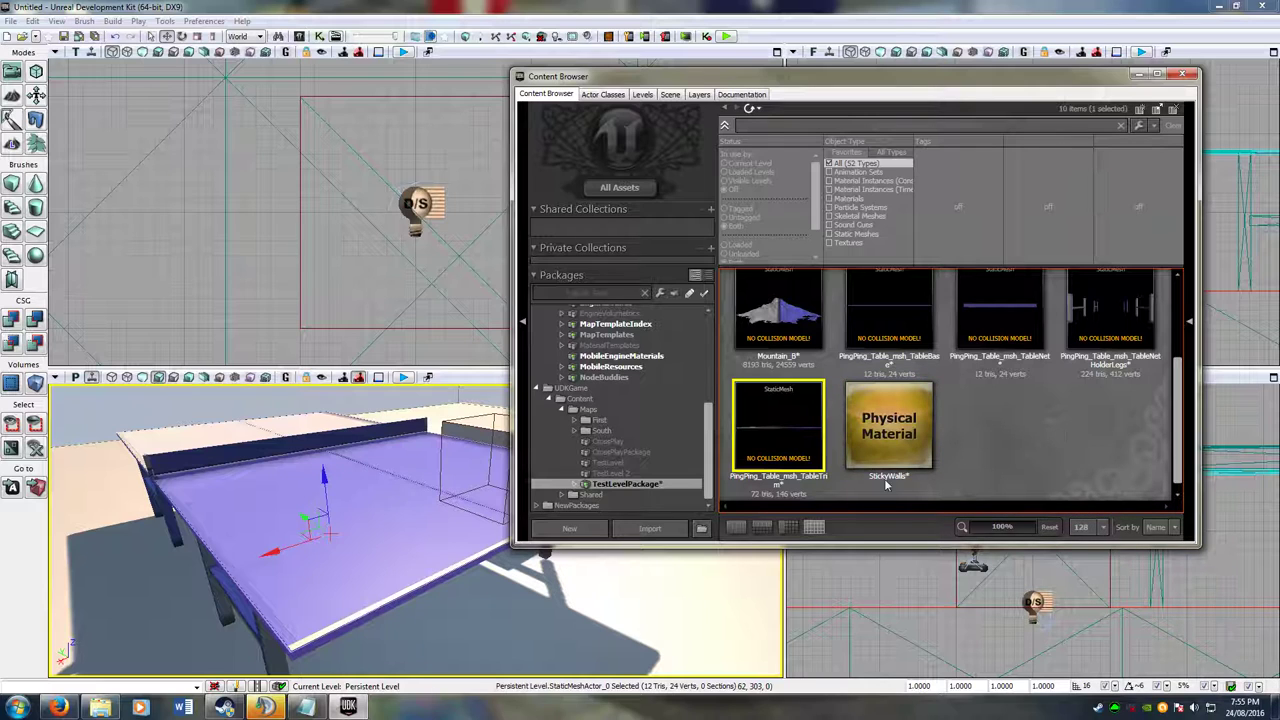
{"action": "right_click", "coordinate": [634, 486]}
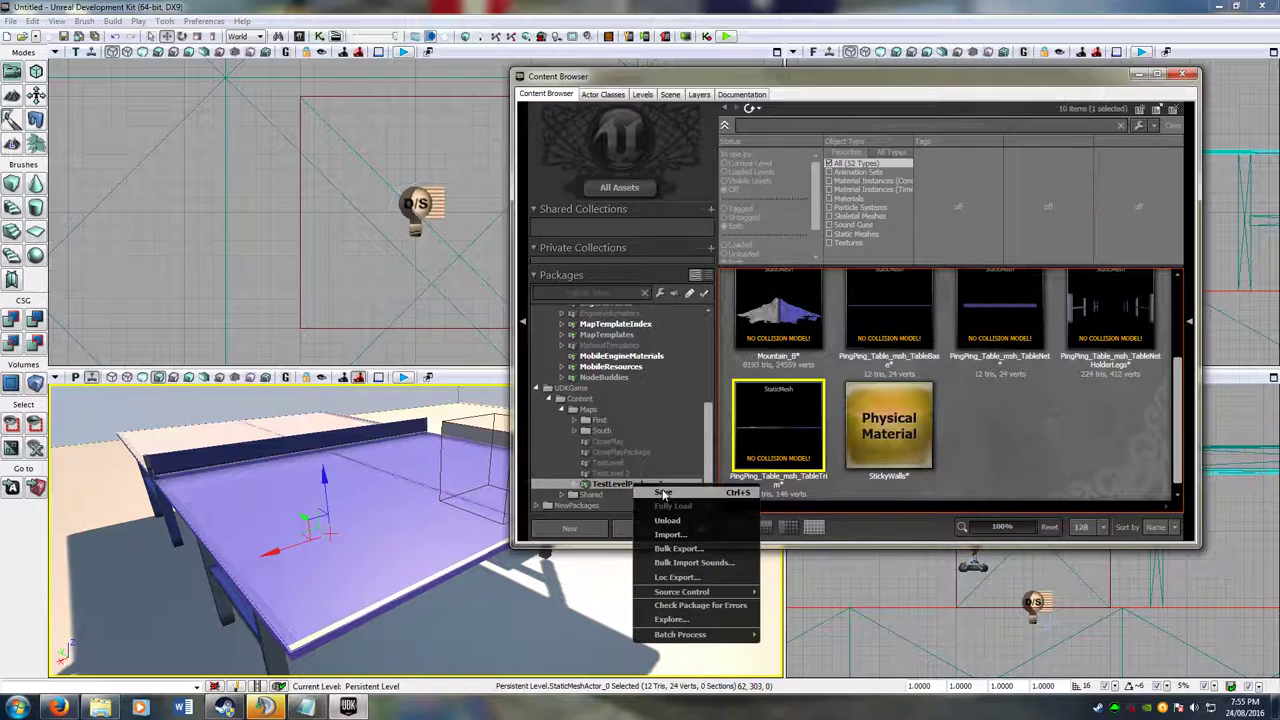
{"action": "left_click", "coordinate": [662, 493]}
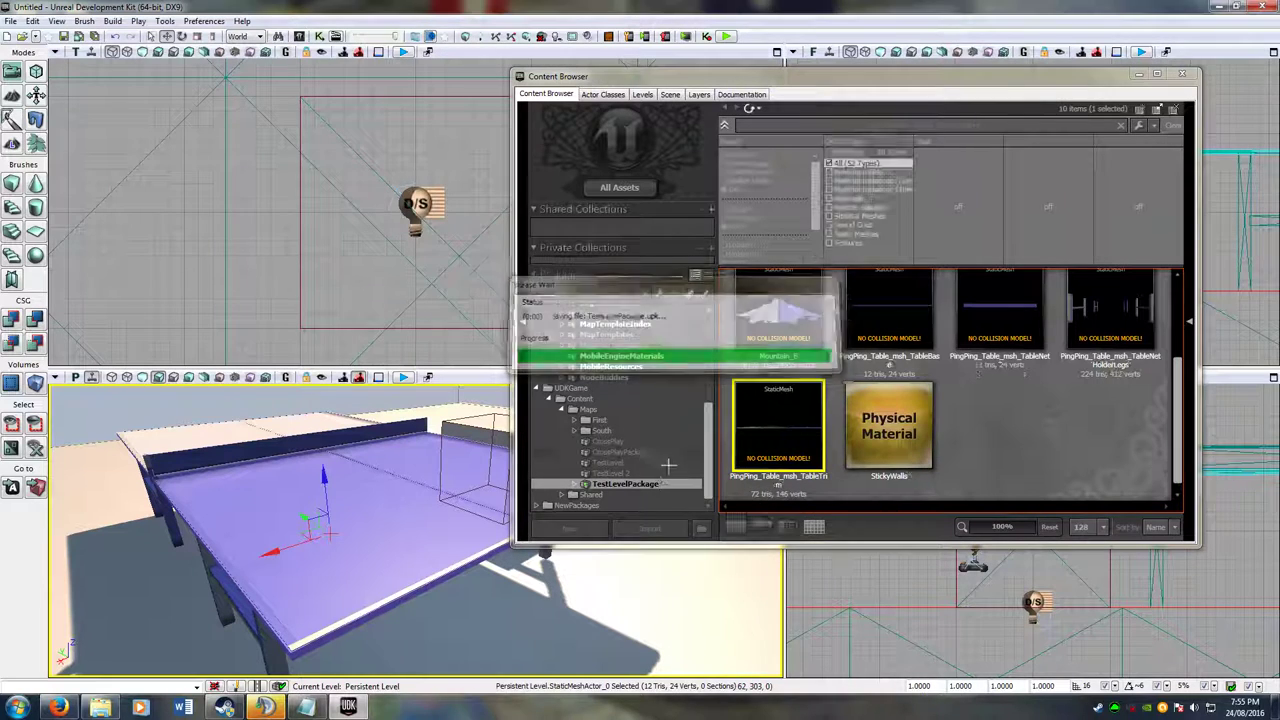